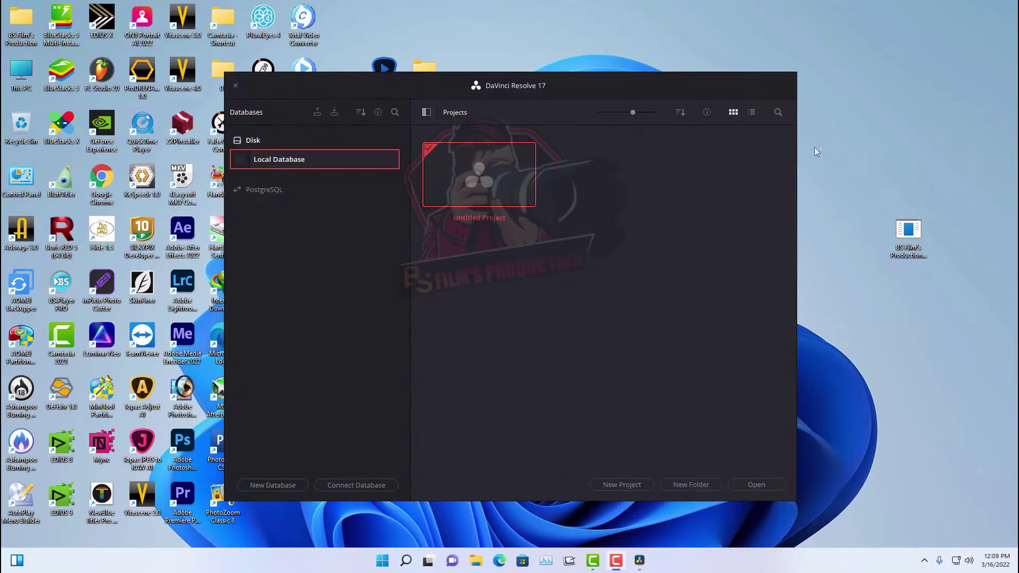
- Add clip C0039.MP4 from Media Storage to the Media Pool, accepting the frame rate prompt
drag(439, 83, 494, 75)
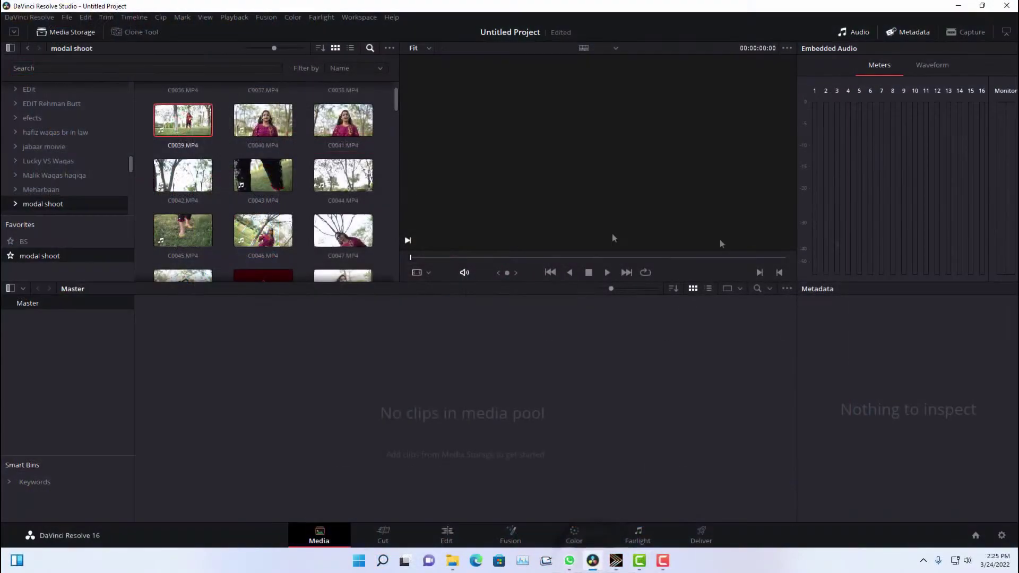
scroll(42, 149, down, 5)
scroll(160, 255, up, 2)
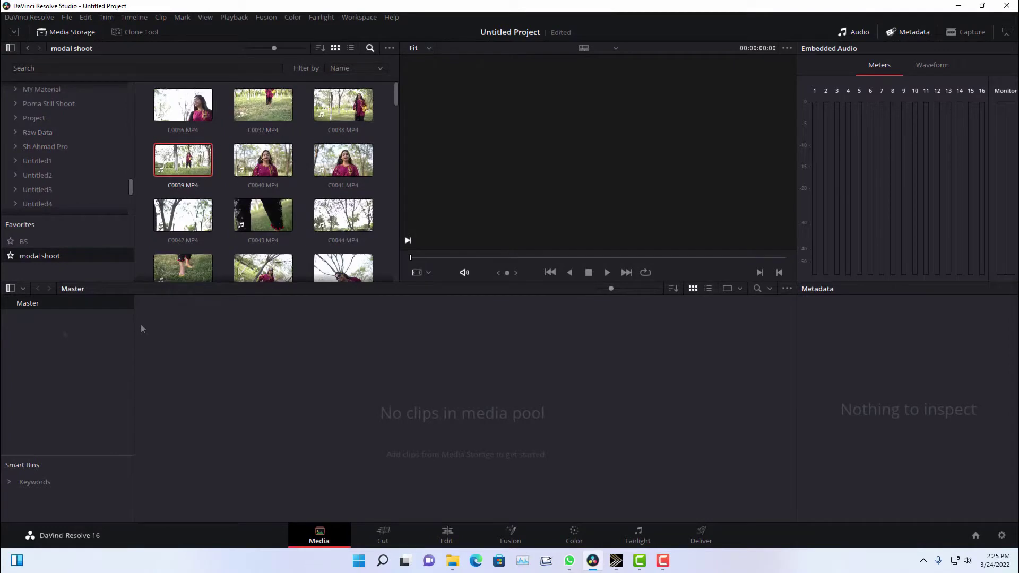
mouse_move(196, 187)
mouse_down()
mouse_move(464, 443)
mouse_move(405, 318)
mouse_up()
click(626, 326)
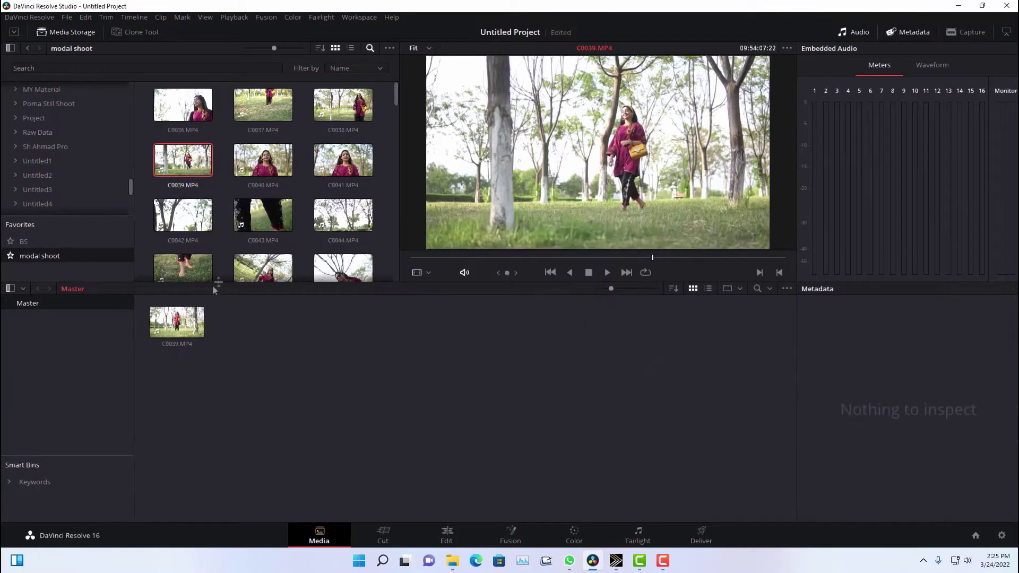
- Create Timeline 1 from the selected C0039 clip
click(171, 328)
right_click(172, 330)
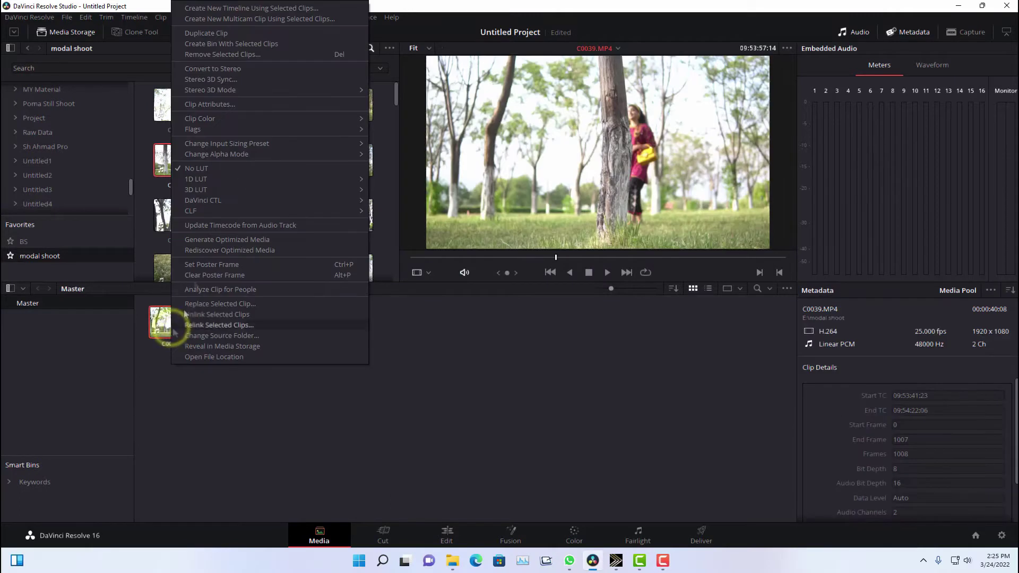
click(220, 11)
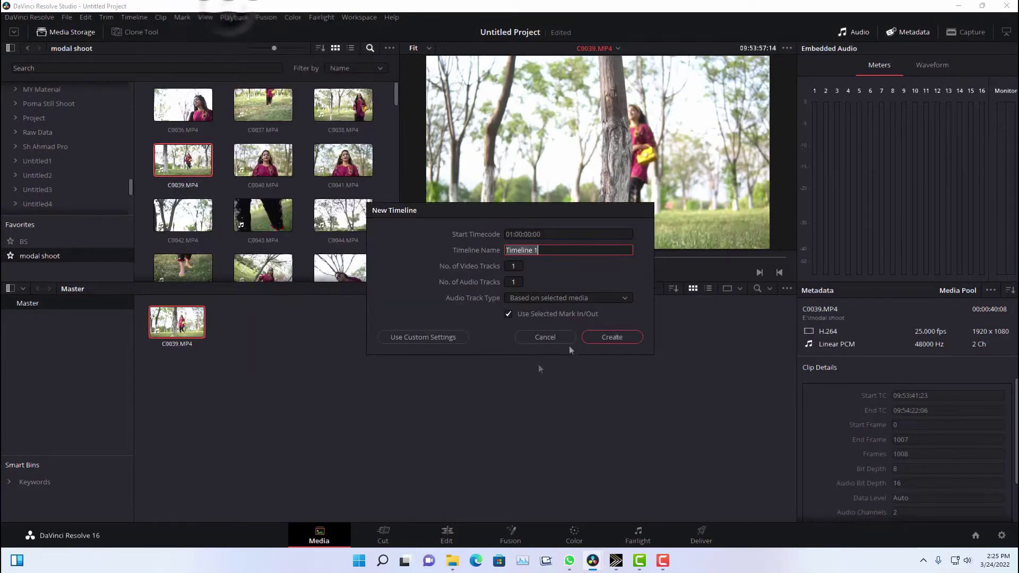
click(609, 338)
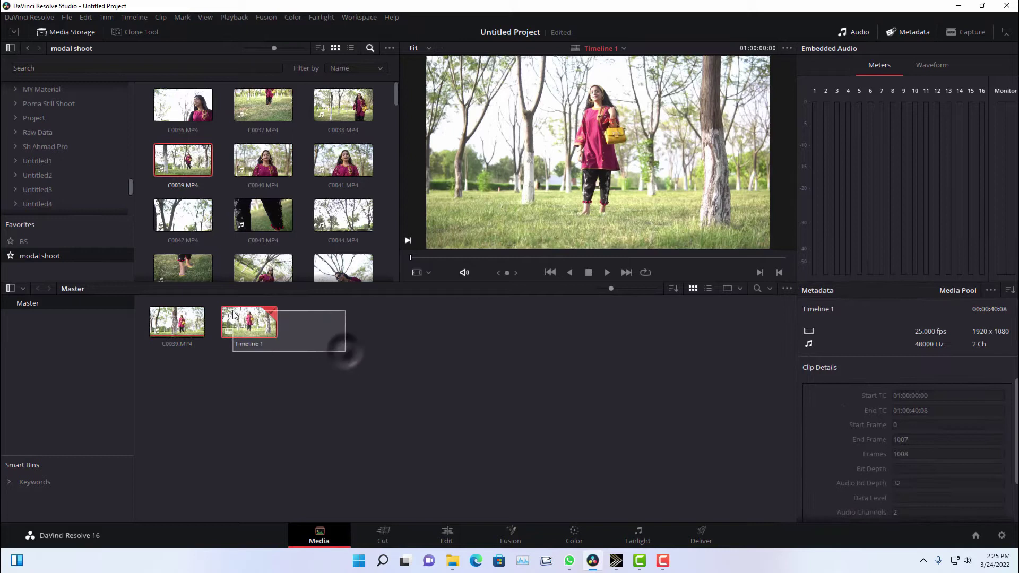
- Preview the C0039 clip on the Cut page by playing and scrubbing it
click(399, 531)
key(space)
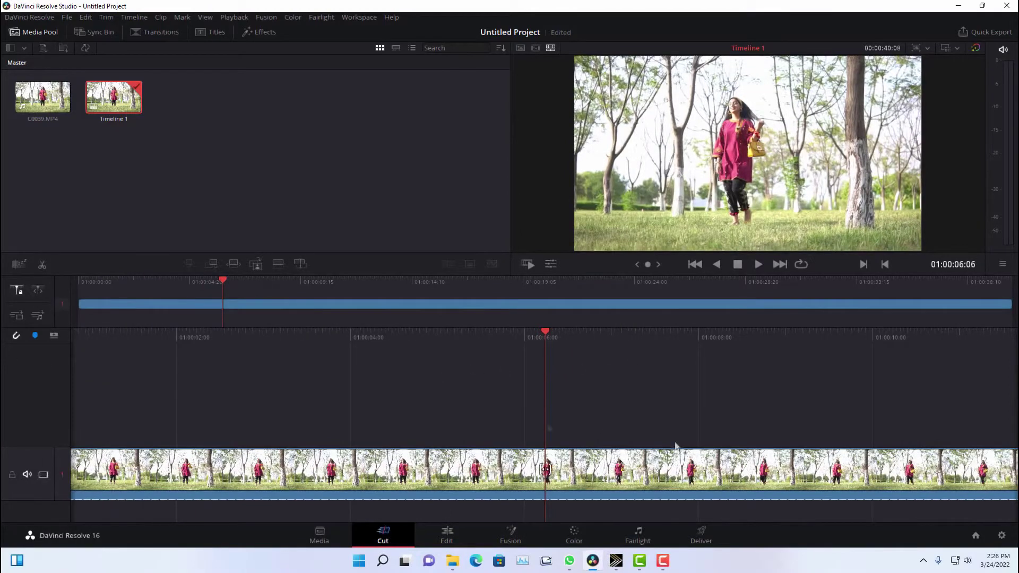
drag(546, 294, 642, 302)
drag(507, 307, 79, 297)
drag(263, 297, 596, 292)
- Switch to the Edit page, zoom the timeline out to the whole clip, and return to the start
click(447, 533)
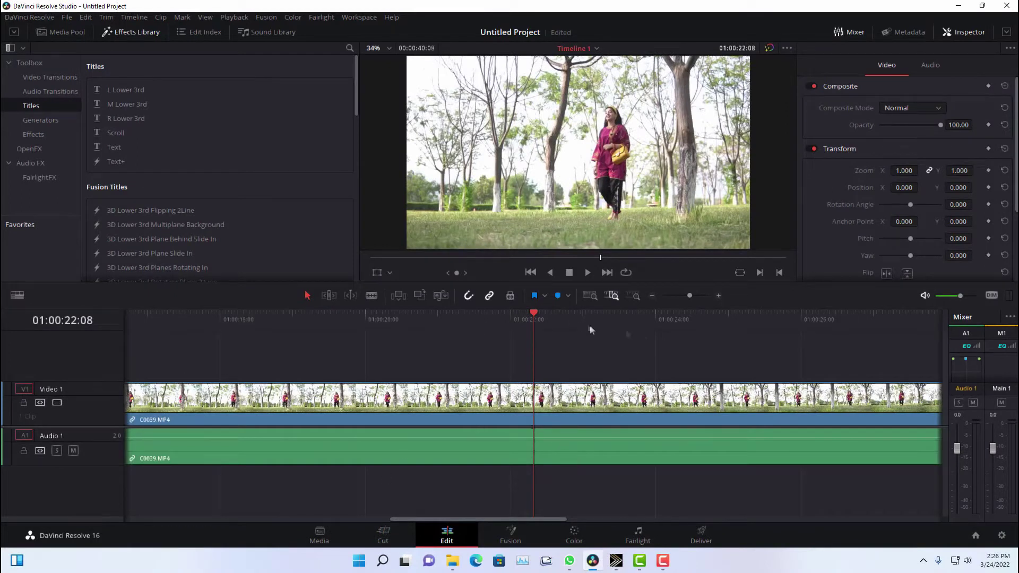
drag(518, 320, 429, 319)
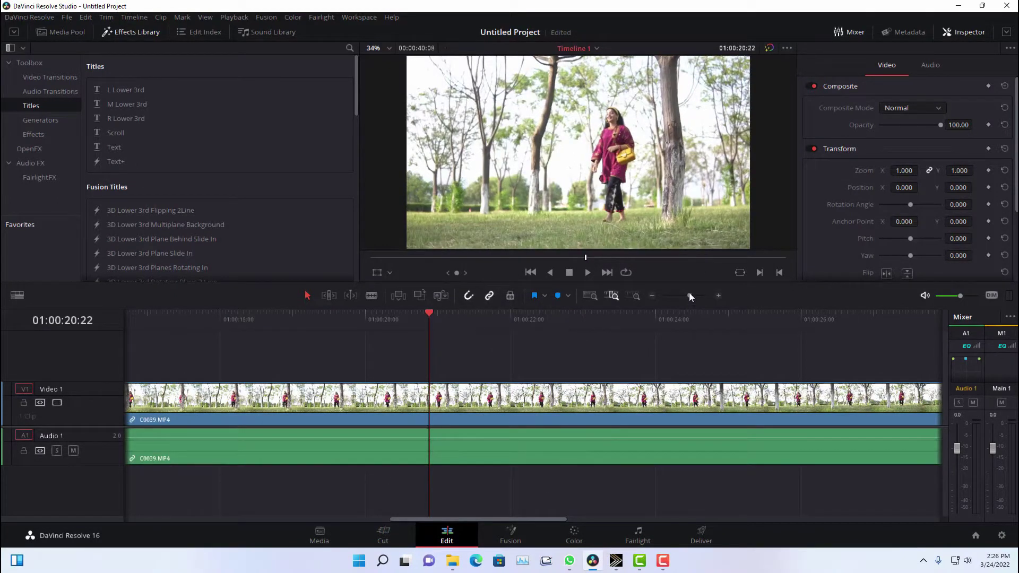
drag(689, 295, 689, 295)
key(Home)
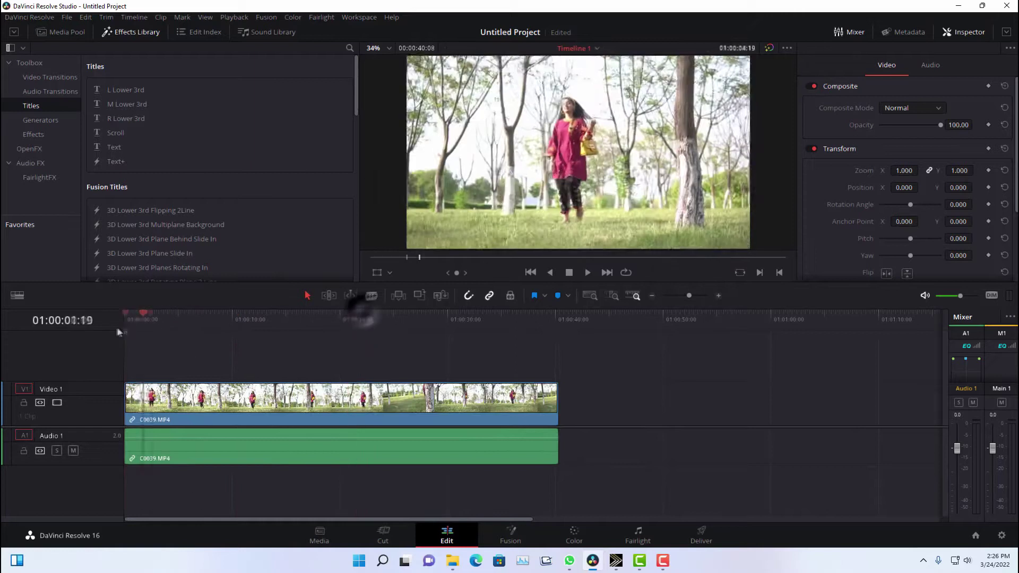
- Unlink the C0039 audio from the video and delete the audio clip
click(161, 448)
right_click(177, 455)
click(175, 446)
drag(380, 448, 450, 448)
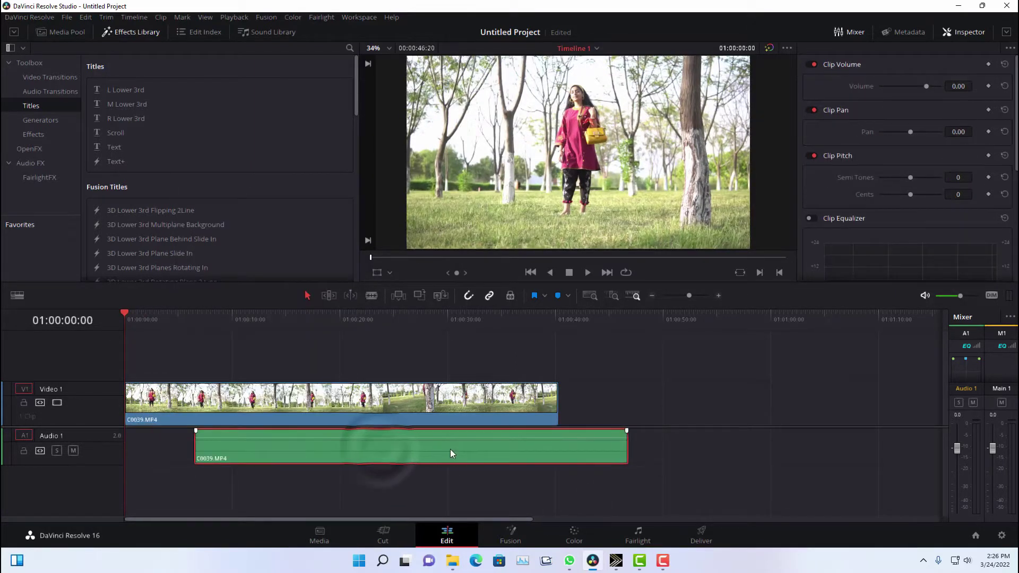
key(Delete)
- Trim the video clip's start to the 01:00:06:03 playhead position
mouse_move(172, 320)
mouse_down()
mouse_move(302, 324)
mouse_move(138, 337)
mouse_up()
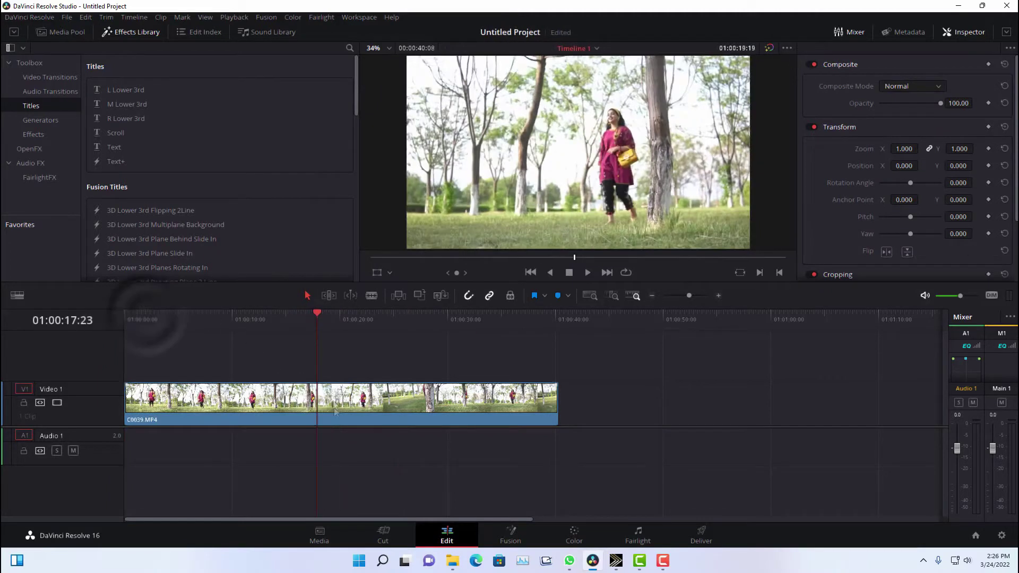
click(589, 272)
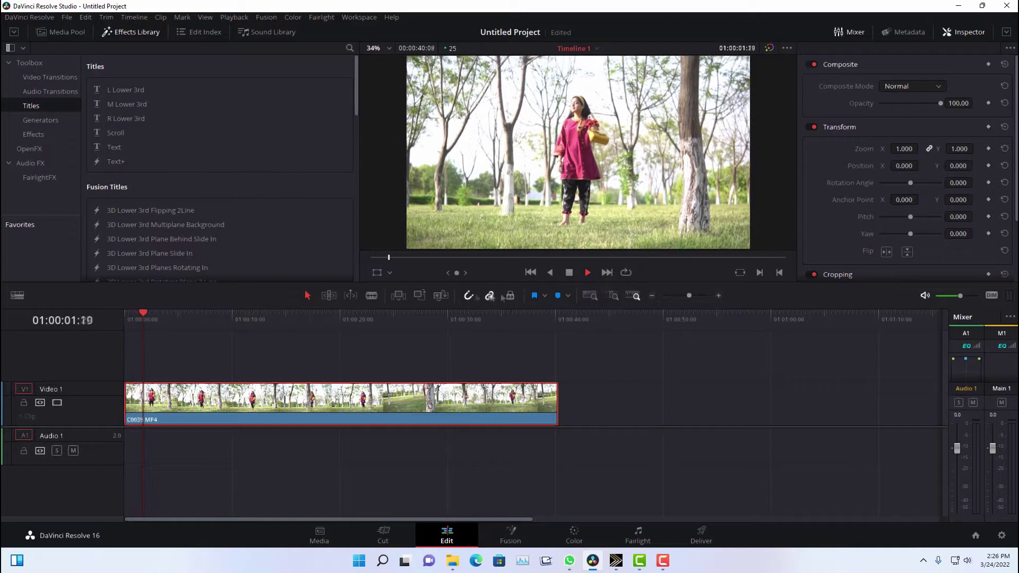
click(569, 273)
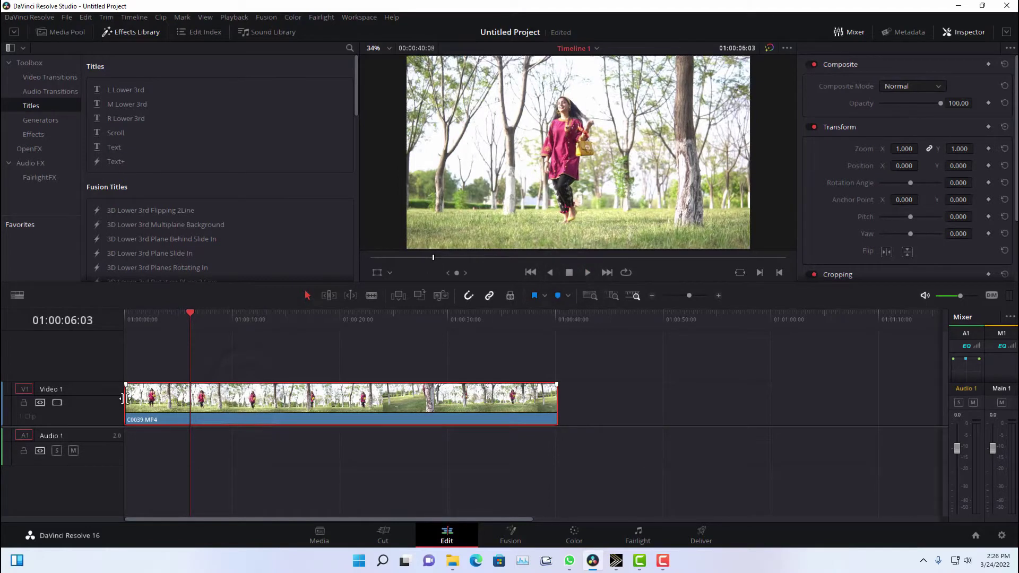
drag(123, 398, 190, 398)
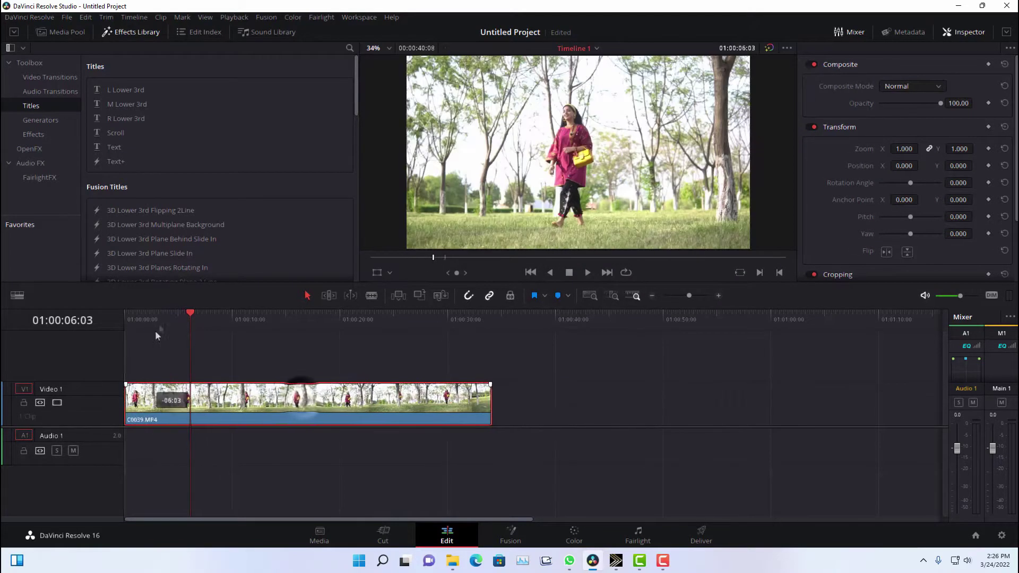
- Play the clip, then trim its tail so the timeline runs about 00:00:30:14
key(Home)
click(587, 273)
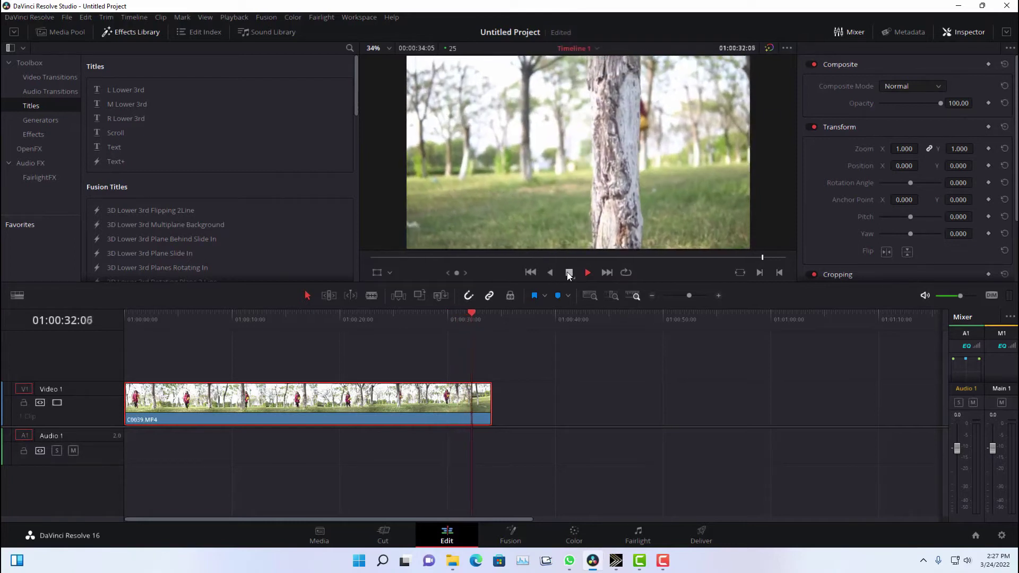
drag(493, 395, 454, 396)
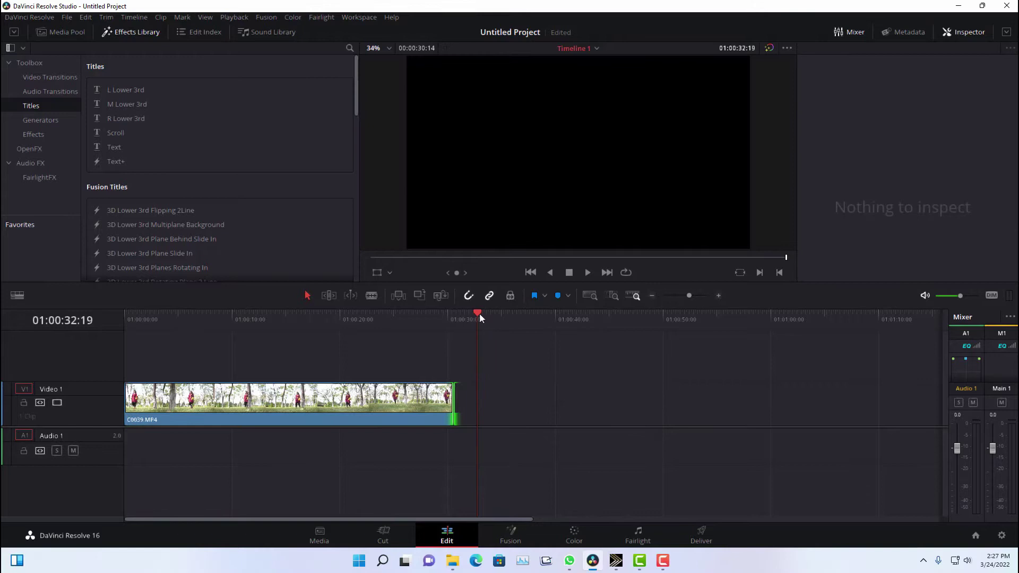
key(Home)
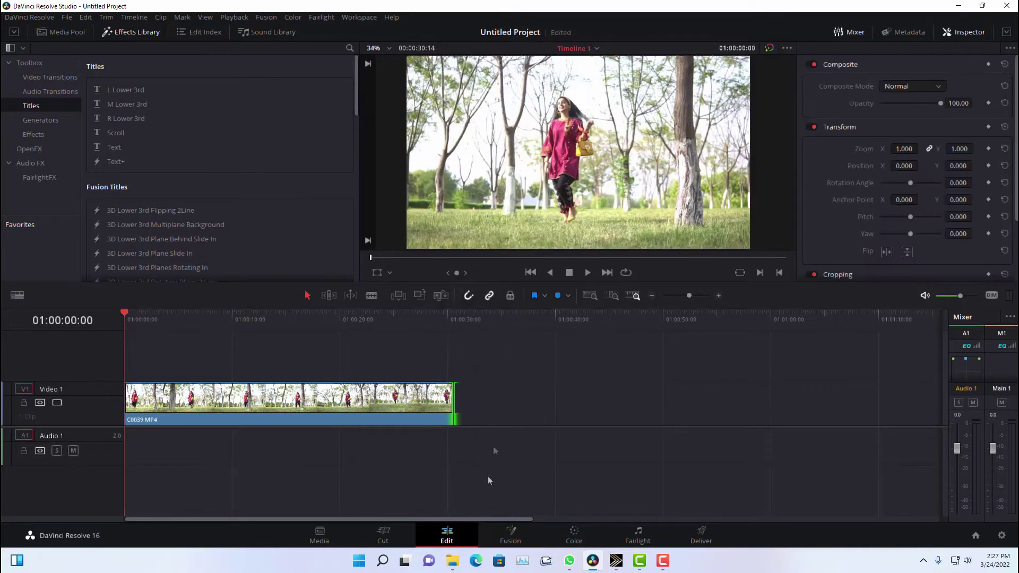
click(636, 299)
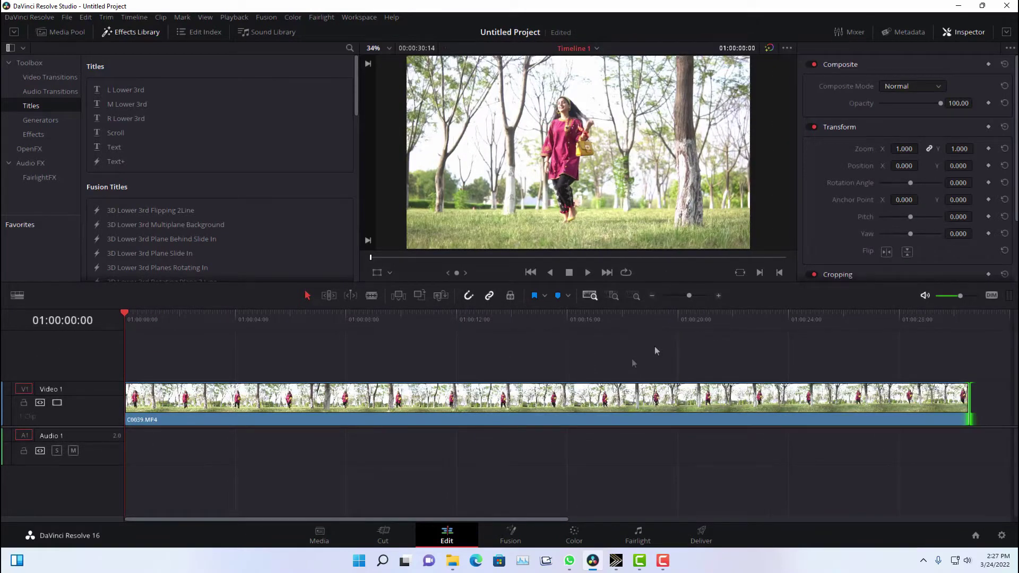
mouse_move(141, 316)
mouse_down()
mouse_move(631, 364)
mouse_move(567, 368)
mouse_up()
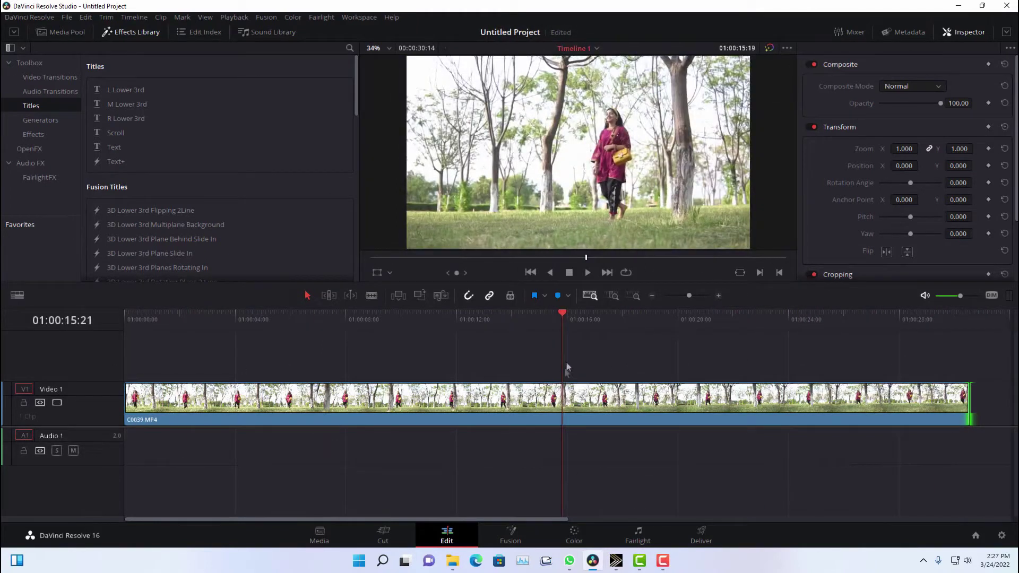
click(636, 296)
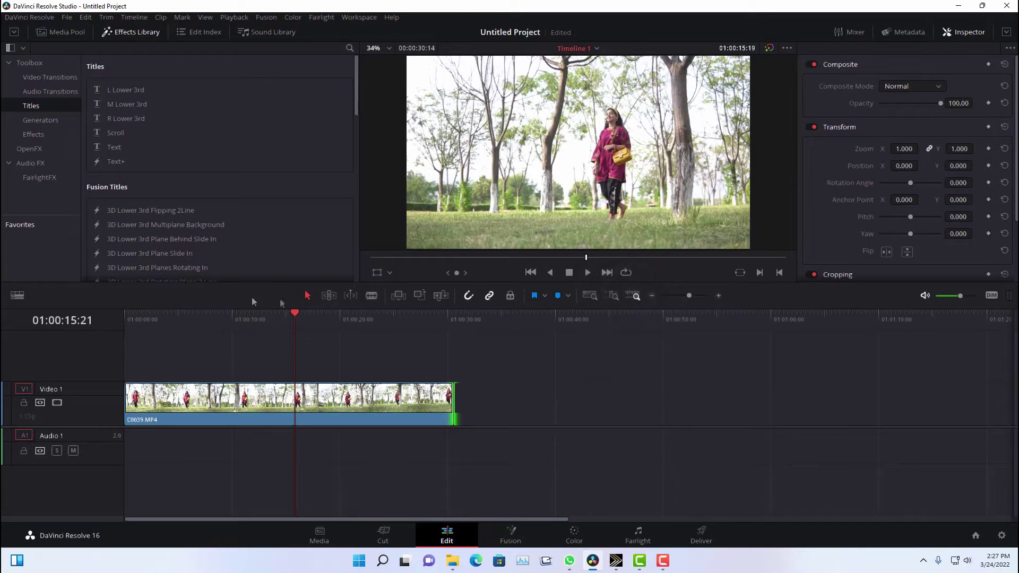
click(614, 296)
click(572, 316)
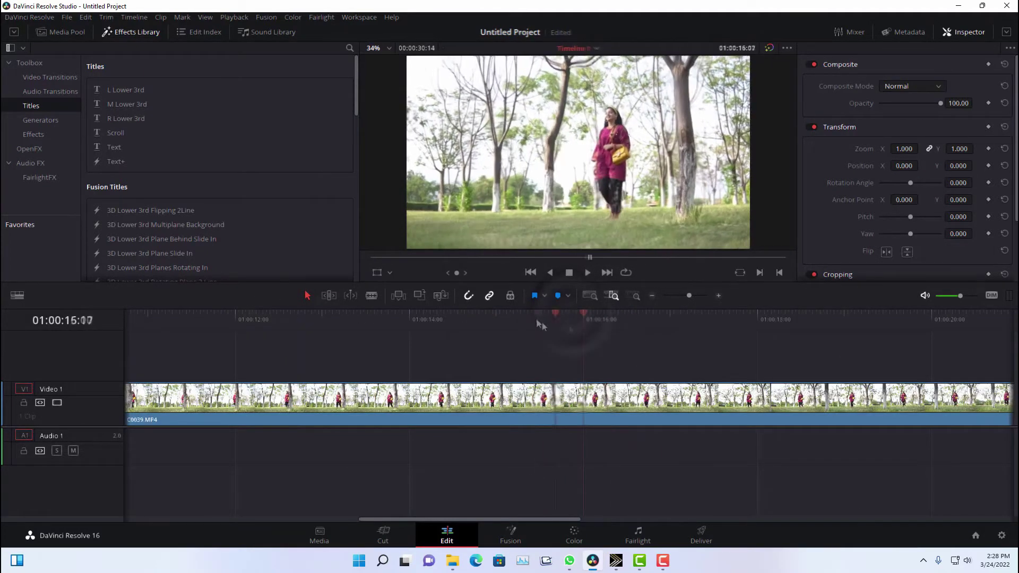
click(731, 343)
click(591, 296)
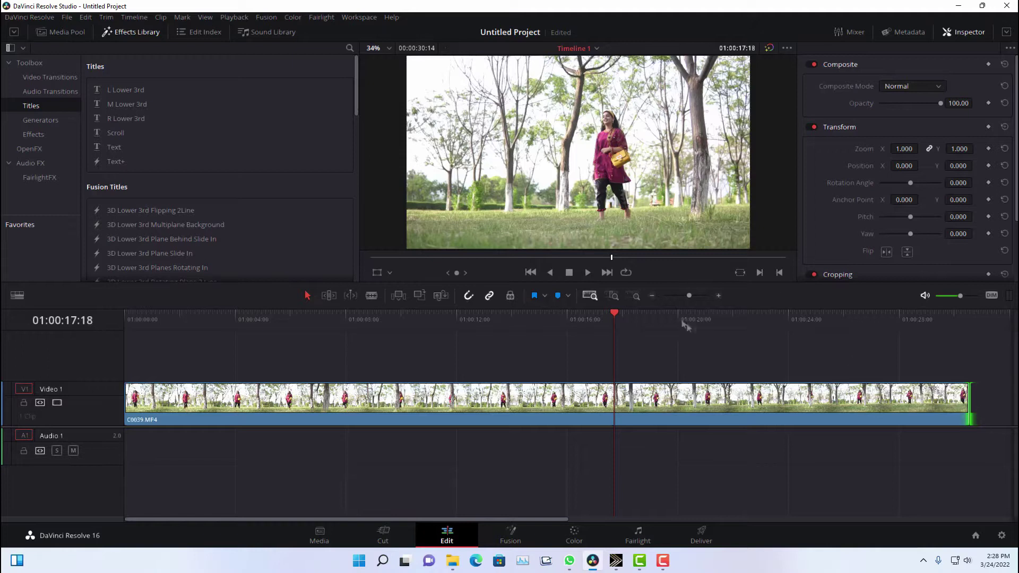
key(Home)
key(space)
- Toggle the C0039 clip's Retime Controls via the menu and Ctrl+R, leaving them hidden
click(361, 407)
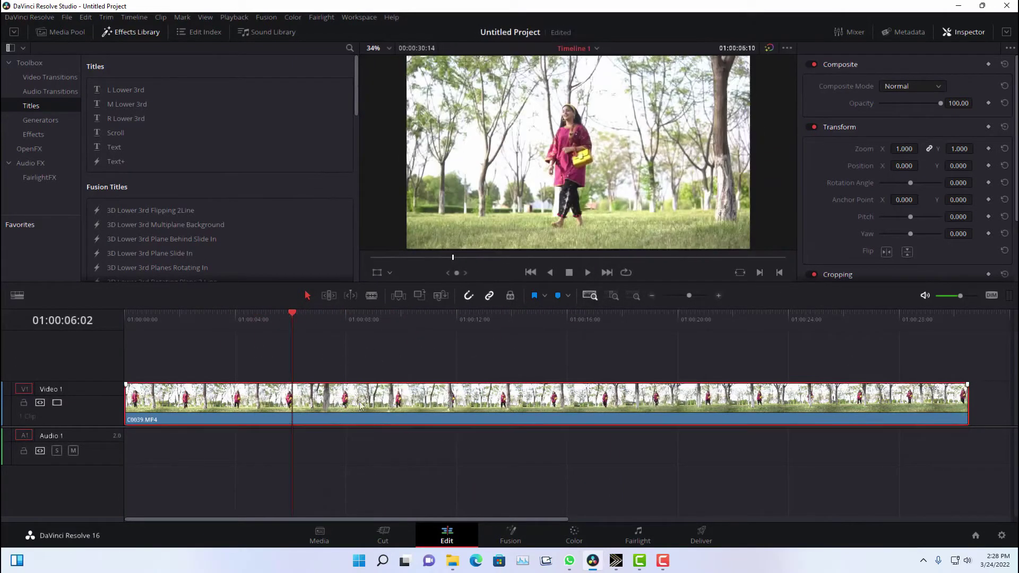
right_click(308, 404)
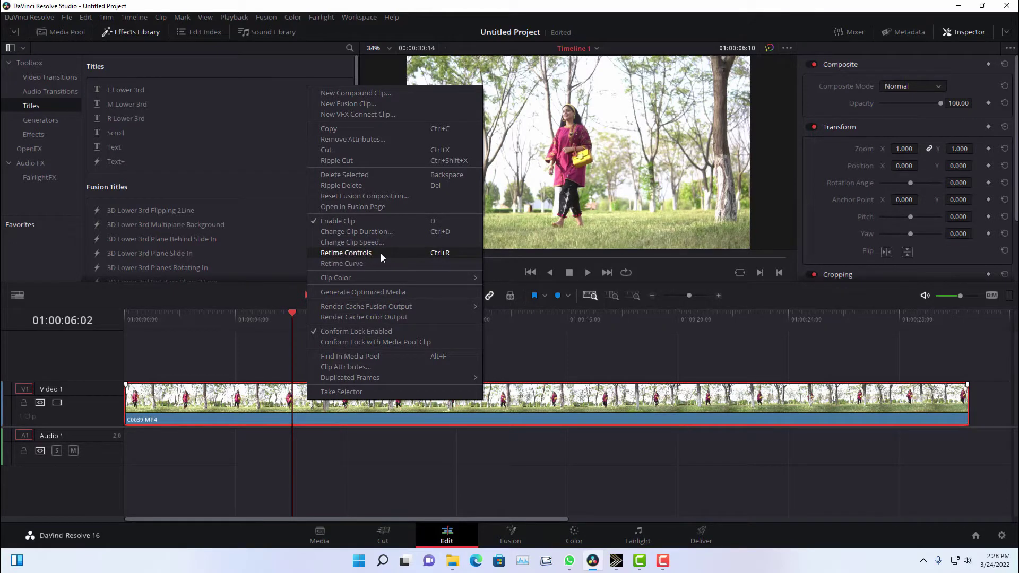
click(428, 253)
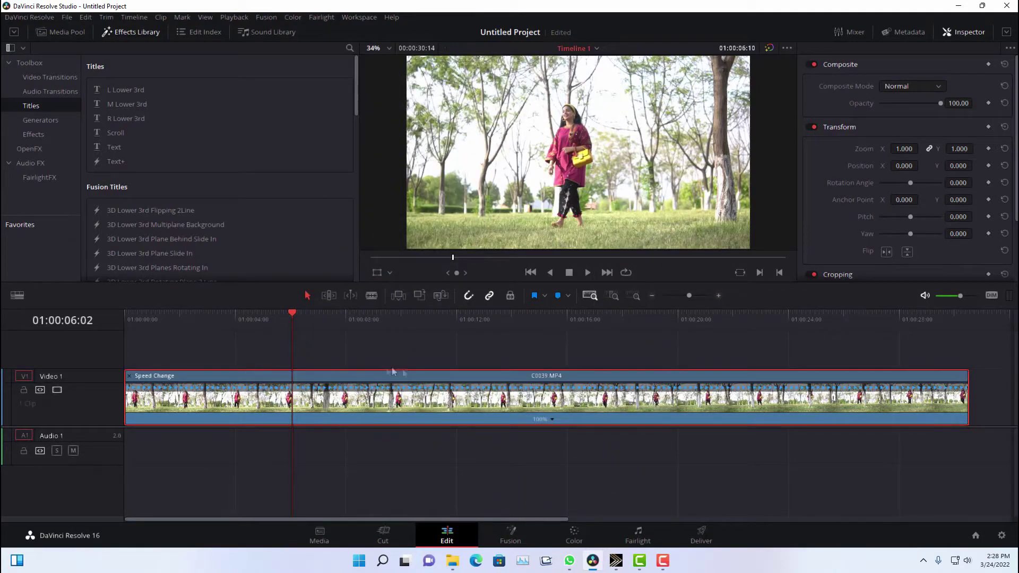
right_click(357, 402)
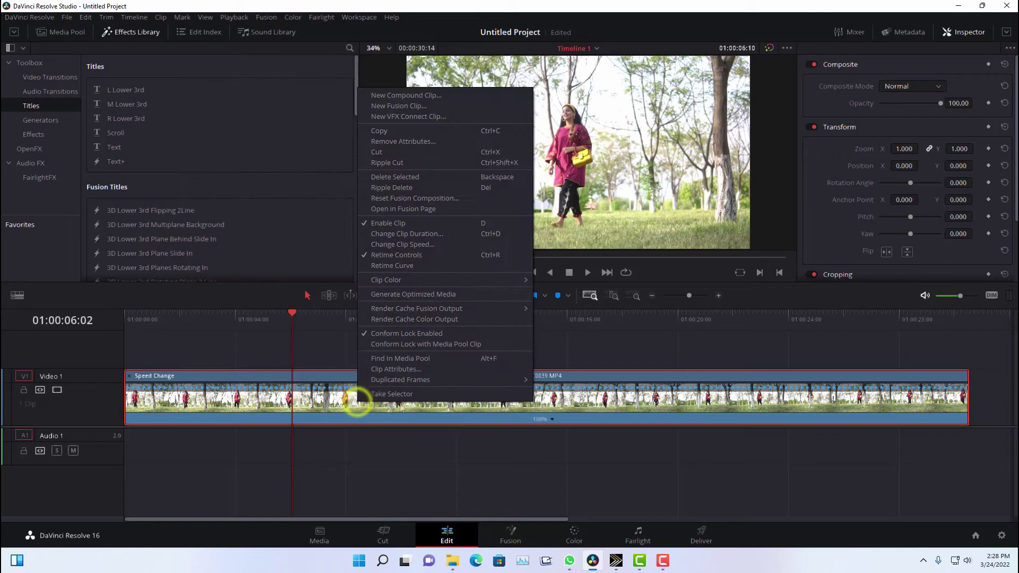
click(425, 257)
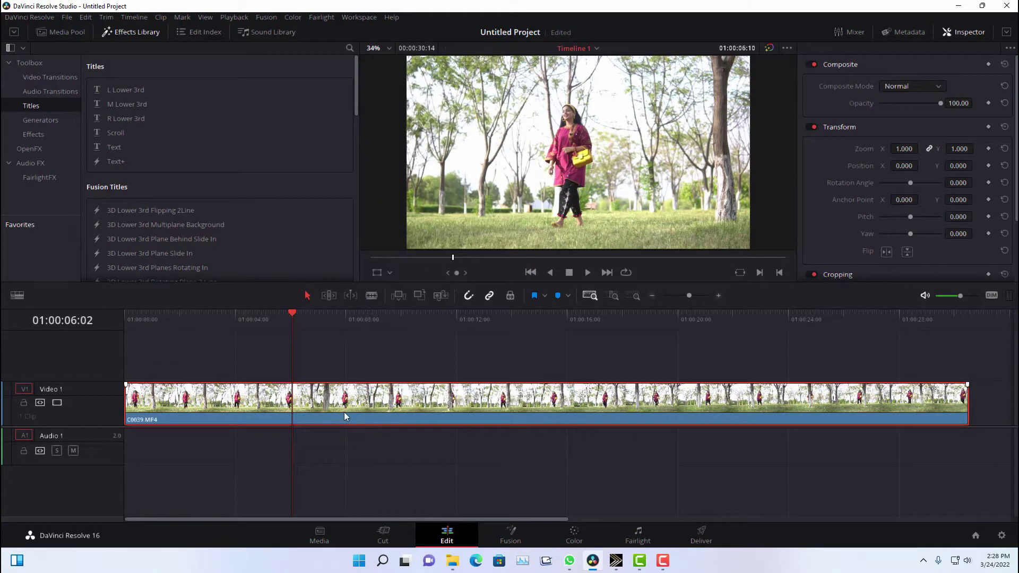
key(ctrl+r)
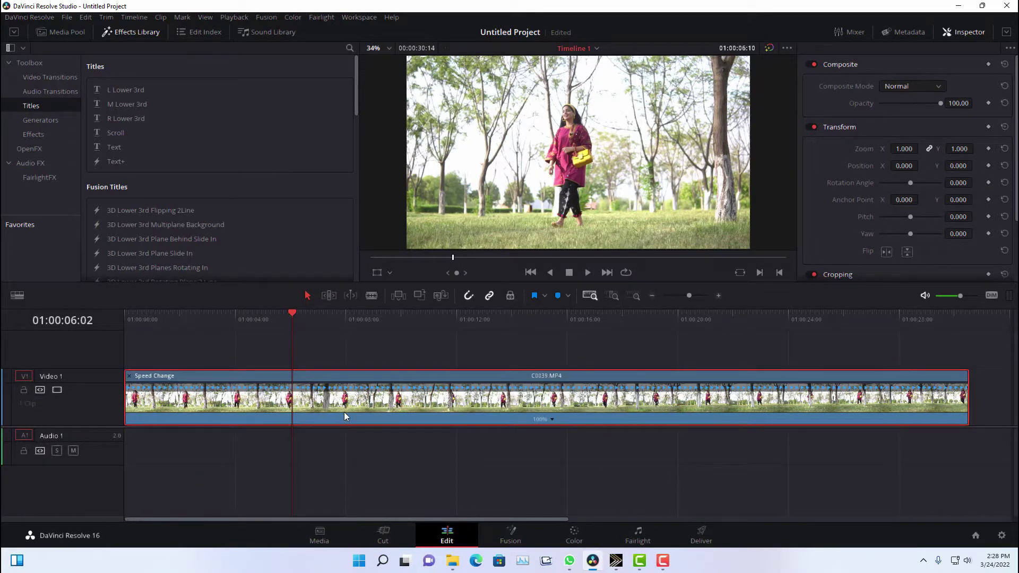
key(ctrl+r)
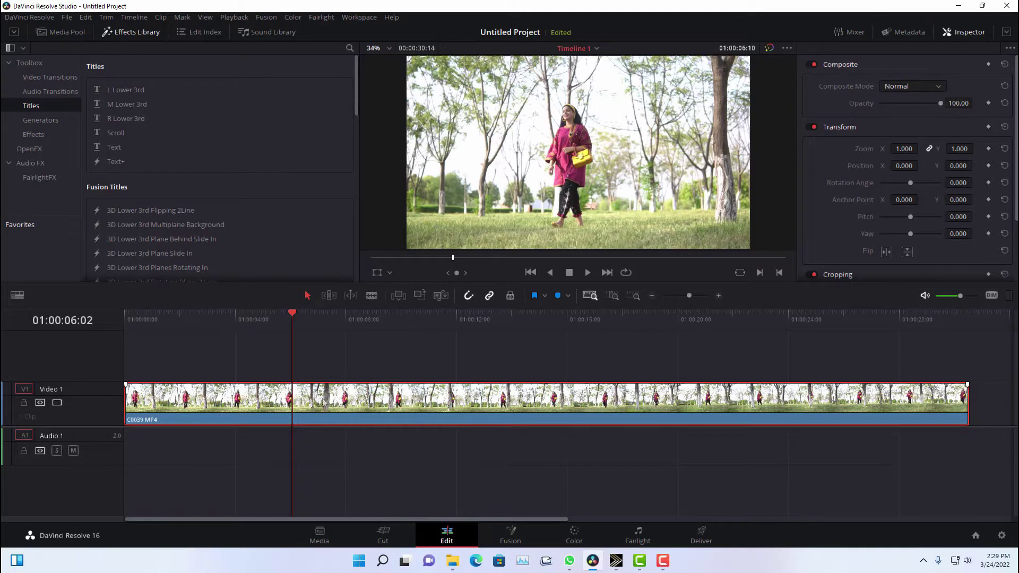
- Turn Retime Controls back on, move to 01:00:08:18, and open the 100% speed options
right_click(306, 396)
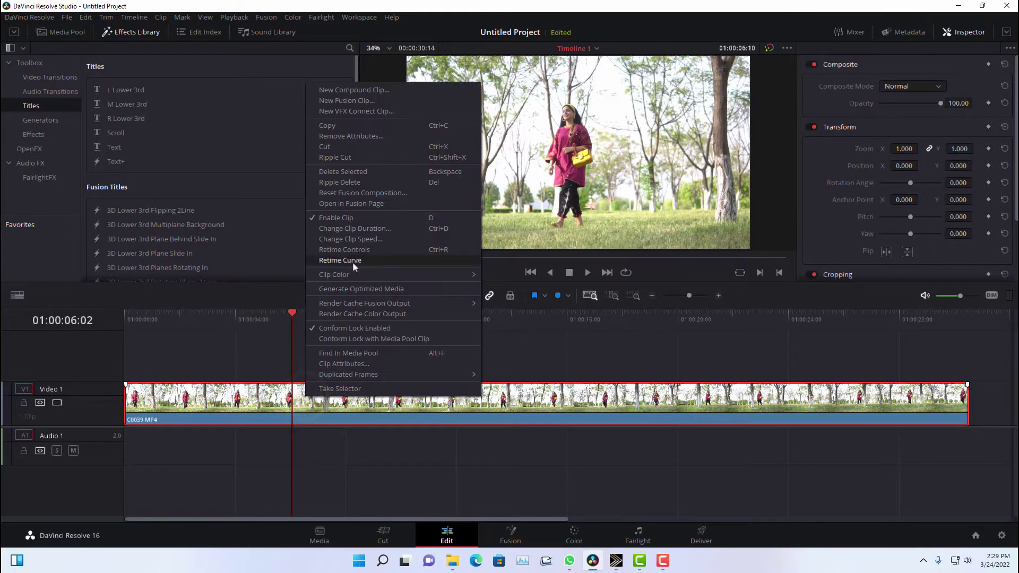
click(333, 249)
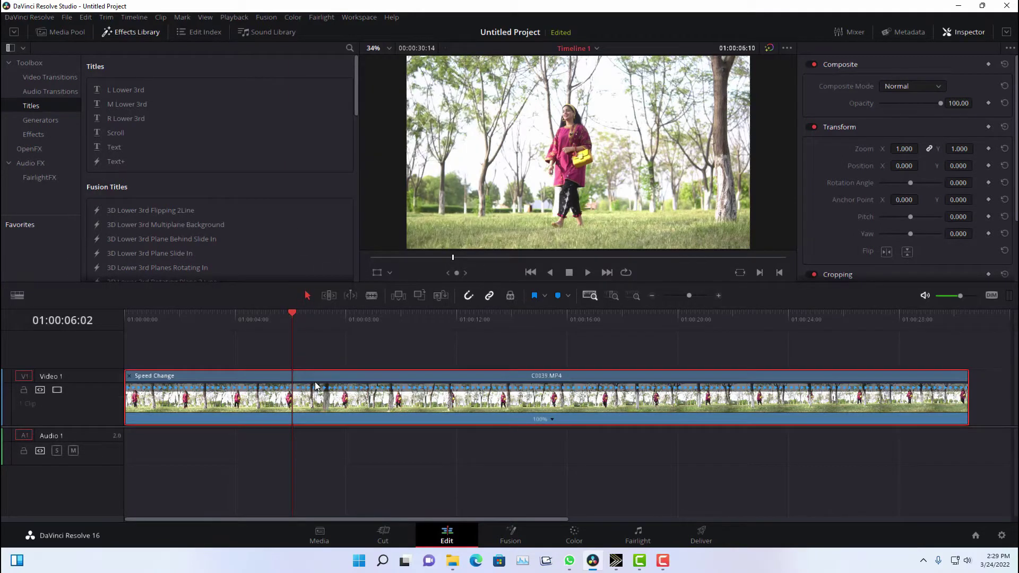
mouse_move(293, 313)
mouse_down()
mouse_move(134, 325)
mouse_move(388, 335)
mouse_move(365, 333)
mouse_up()
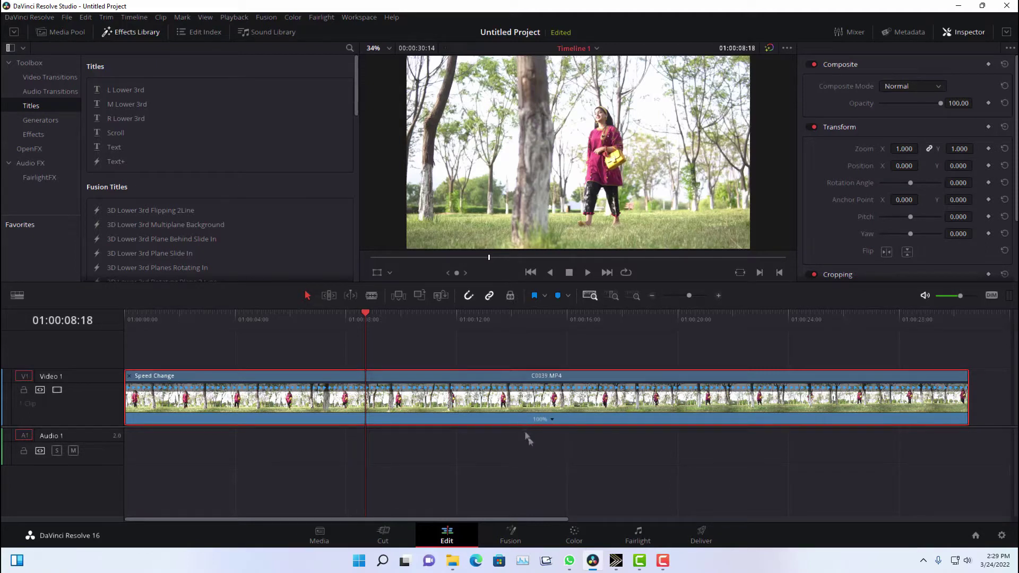
click(553, 419)
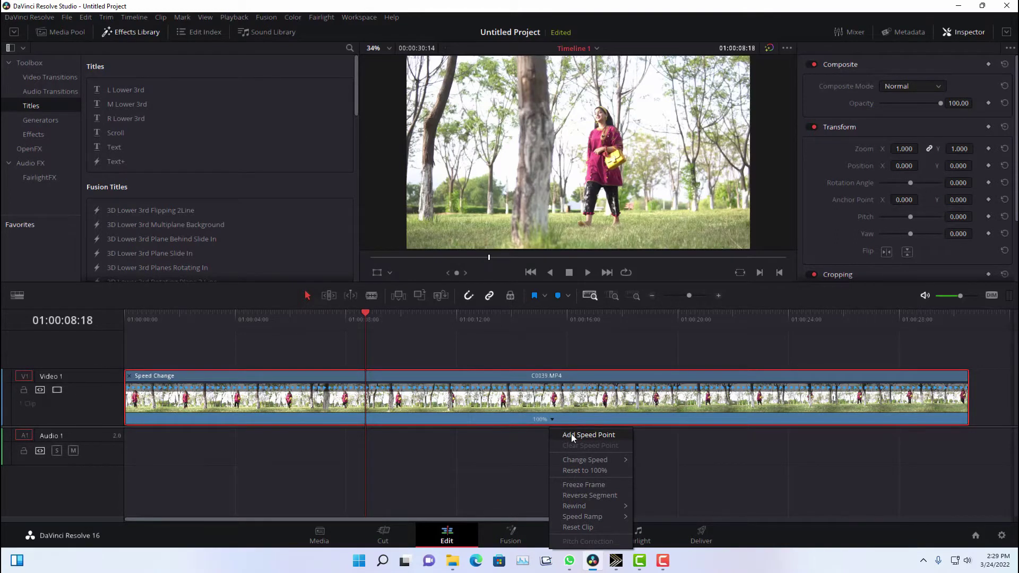
- Add speed points at 01:00:08:18, 01:00:12:08 and about 01:00:21
click(572, 436)
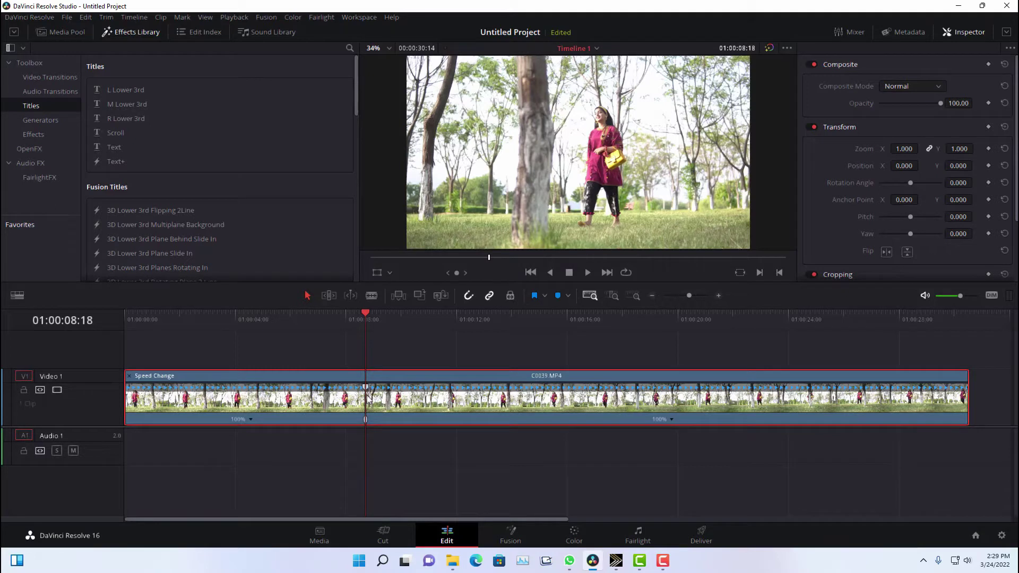
mouse_move(366, 317)
mouse_down()
mouse_move(490, 335)
mouse_move(454, 337)
mouse_move(483, 335)
mouse_move(465, 336)
mouse_up()
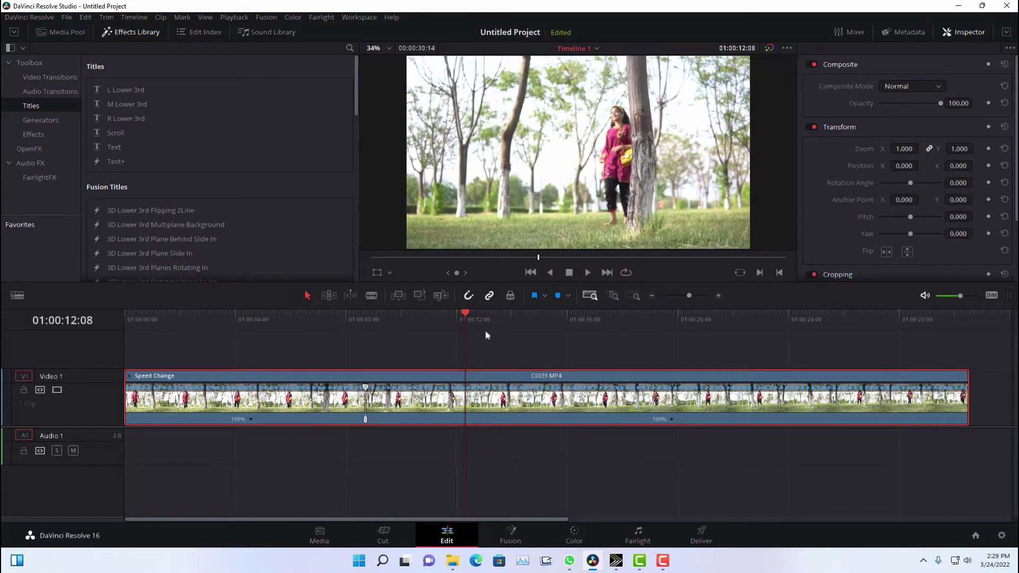
click(672, 419)
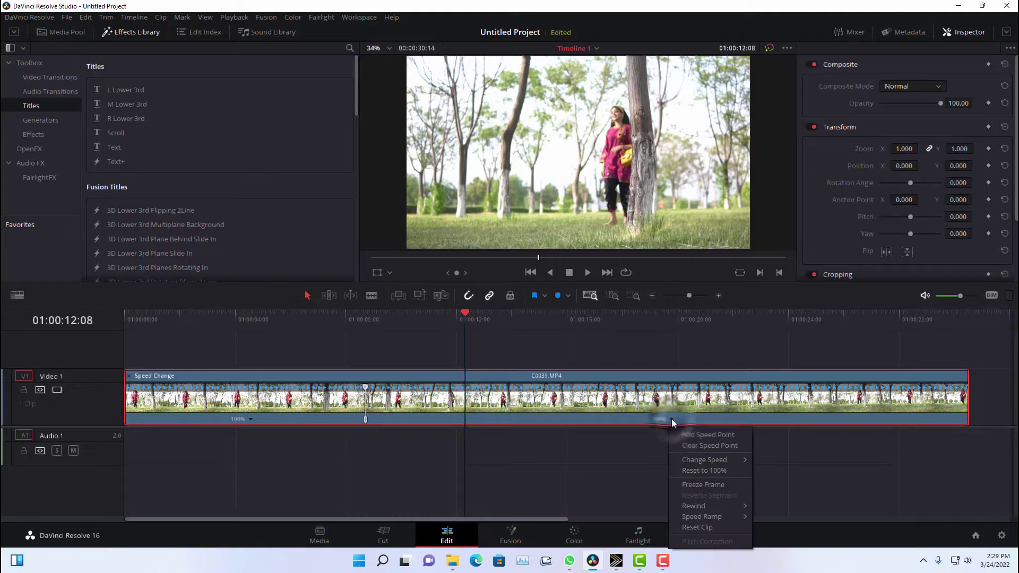
click(696, 433)
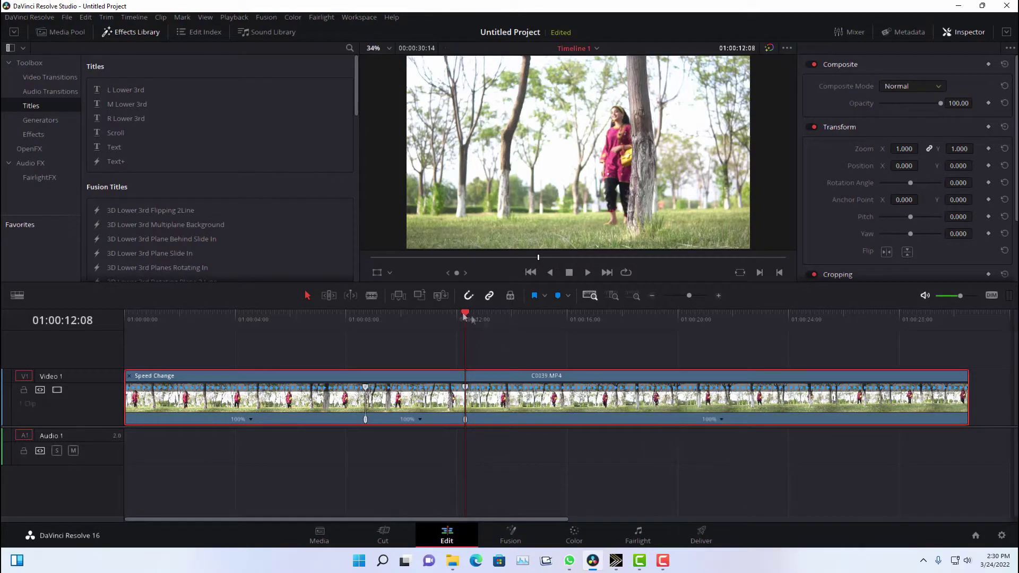
key(space)
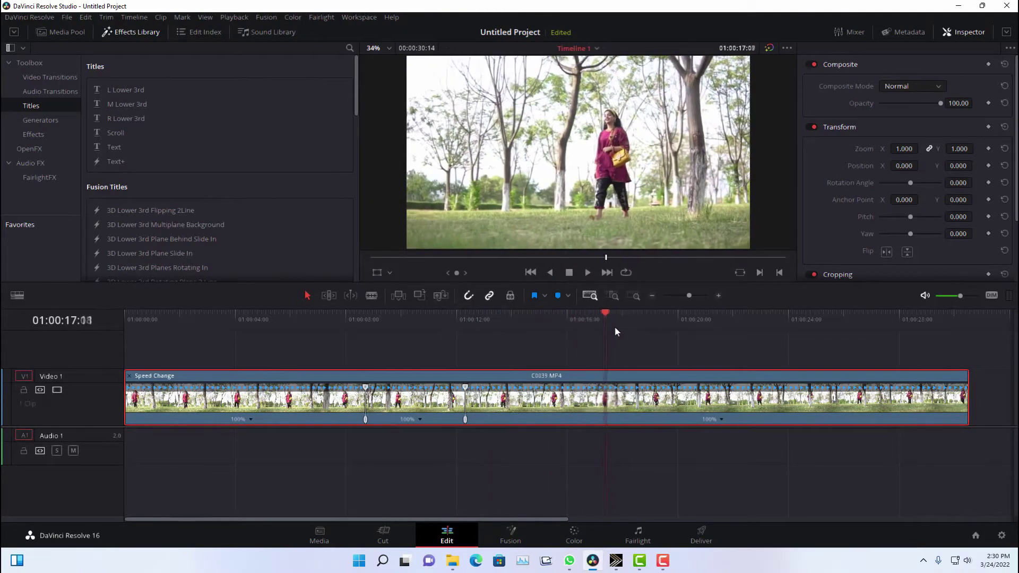
mouse_move(740, 326)
mouse_down()
mouse_move(718, 330)
mouse_move(730, 334)
mouse_up()
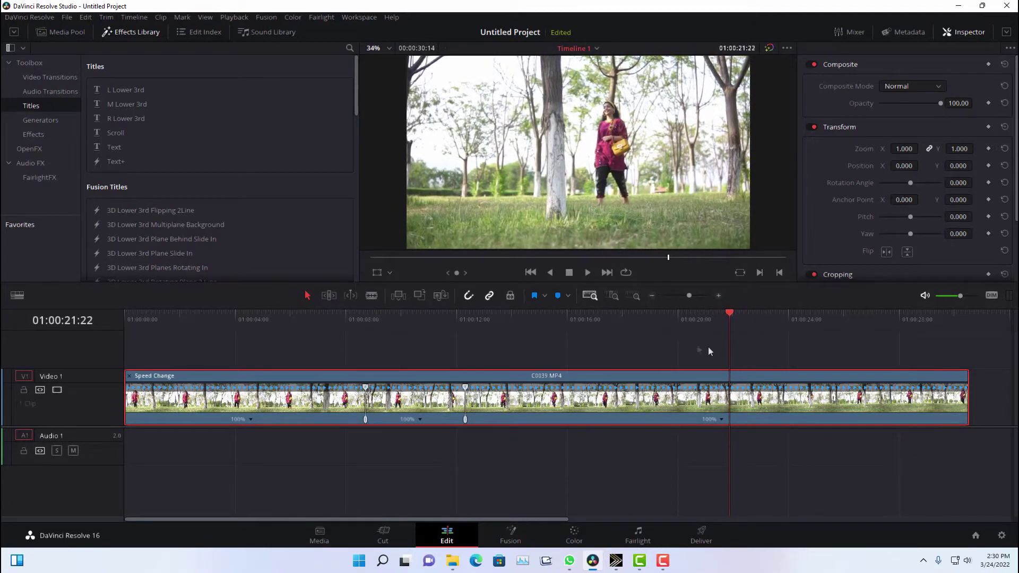
click(722, 419)
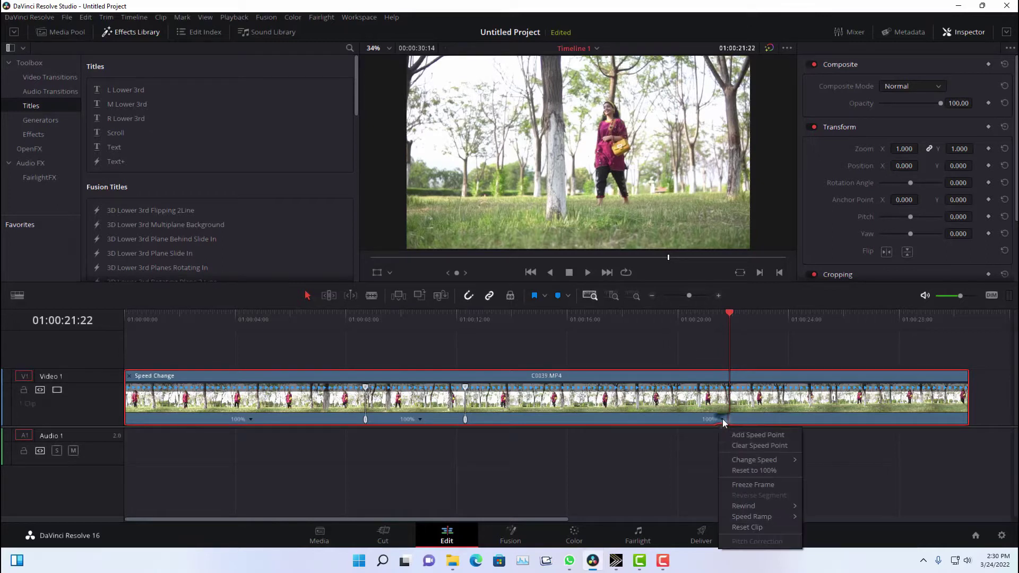
click(757, 435)
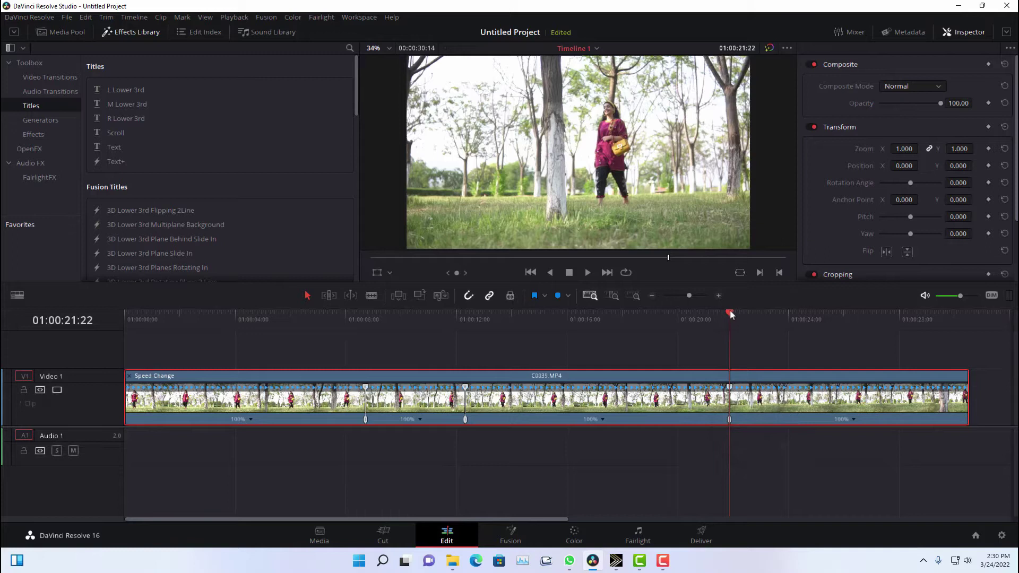
drag(730, 312, 938, 329)
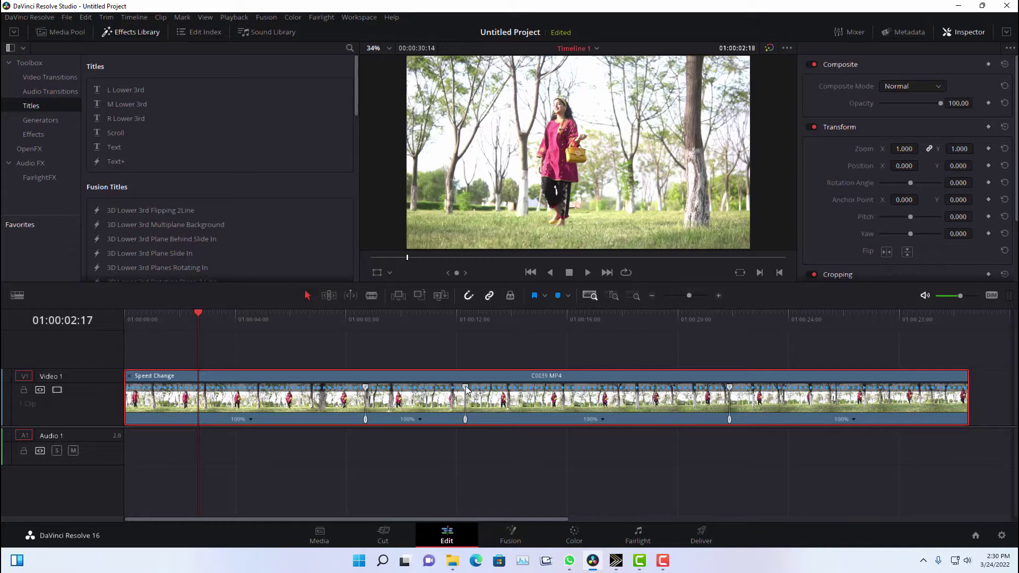
- Adjust the second section's speed handle through 106%, 237%, 93% and 115% until it runs faster
drag(465, 388, 447, 392)
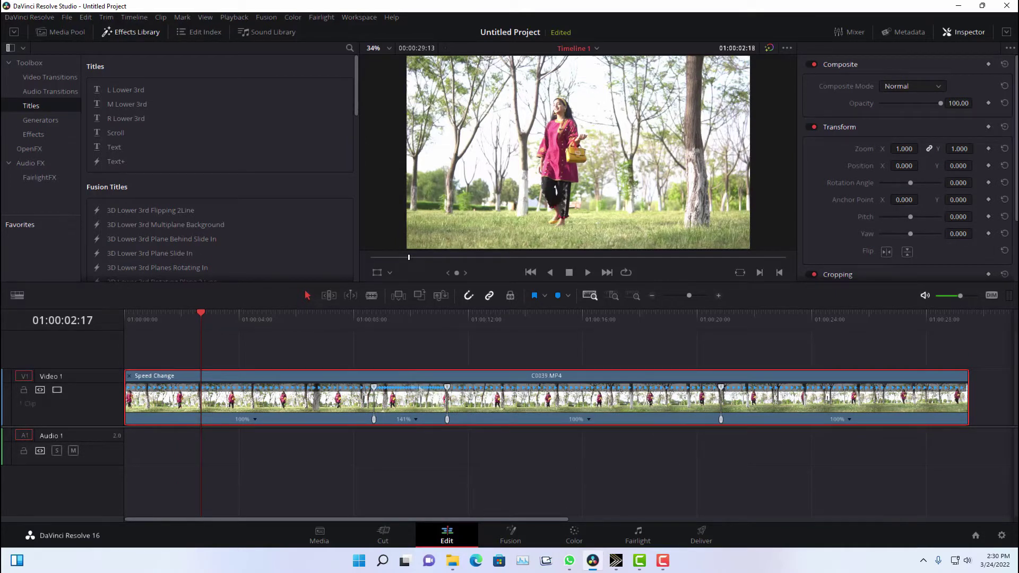
mouse_move(447, 388)
mouse_down()
mouse_move(397, 388)
mouse_move(456, 388)
mouse_up()
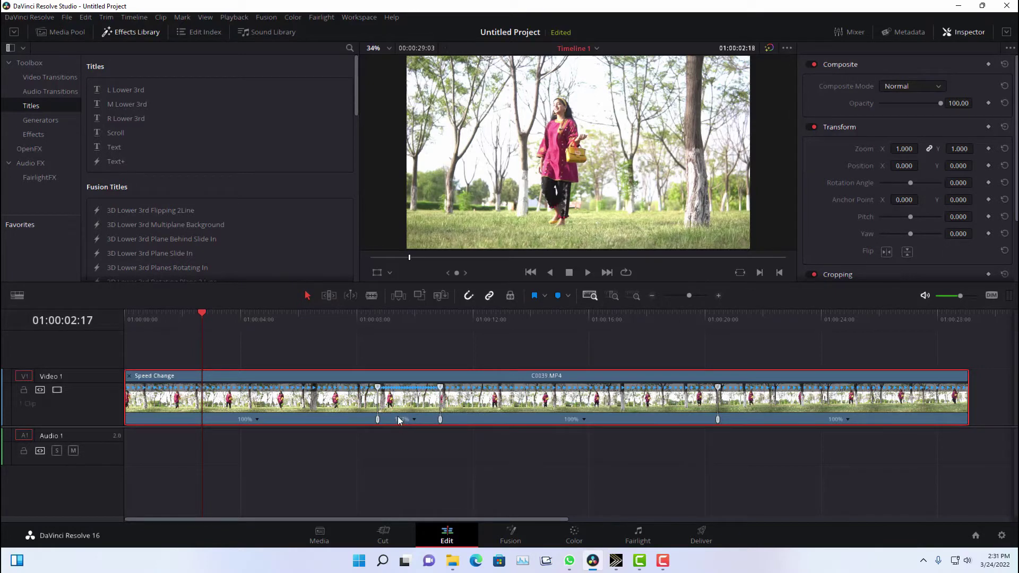
mouse_move(441, 392)
mouse_down()
mouse_move(582, 389)
mouse_move(479, 390)
mouse_up()
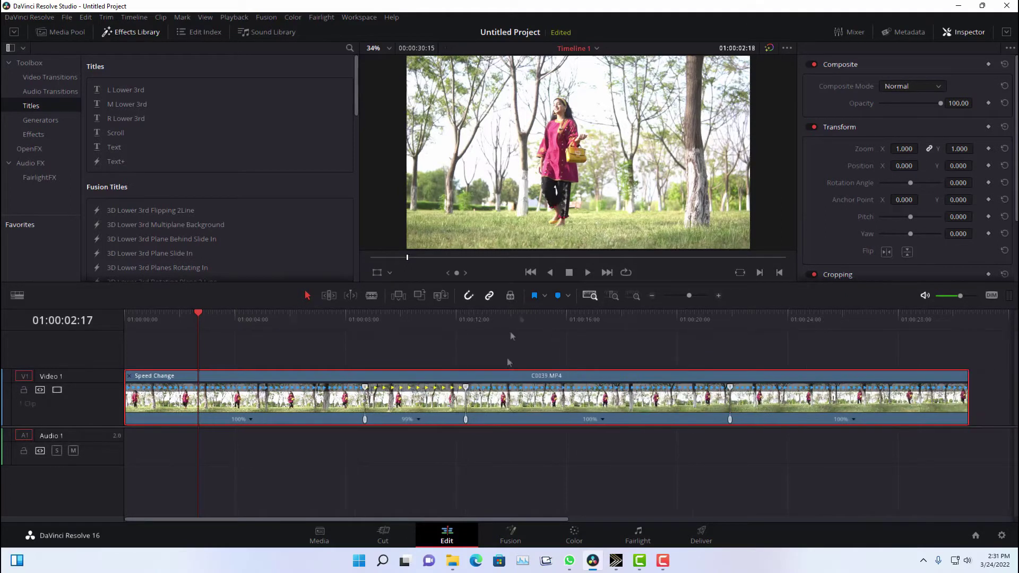
mouse_move(475, 389)
mouse_down()
mouse_move(428, 390)
mouse_move(469, 392)
mouse_move(433, 420)
mouse_up()
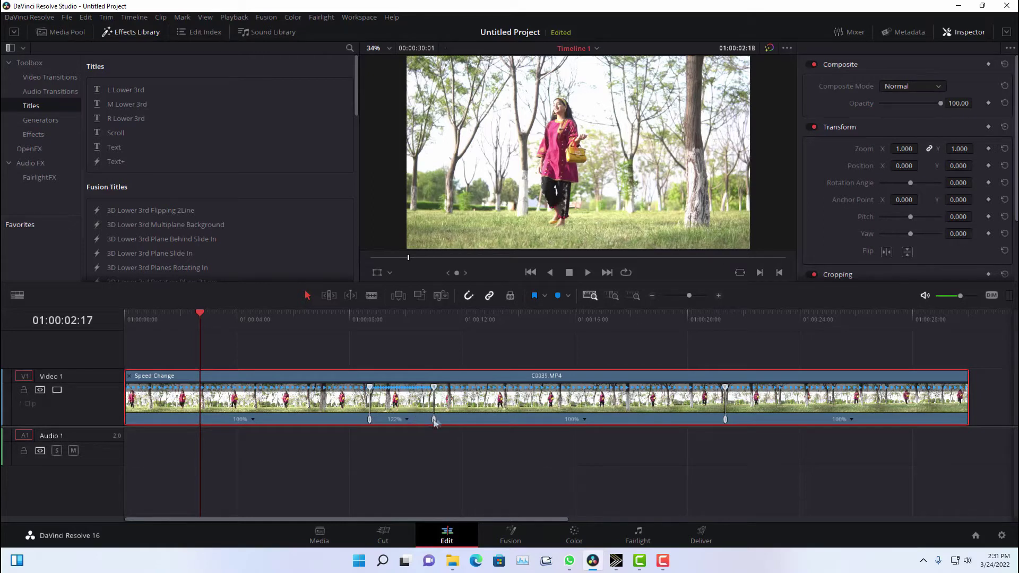
mouse_move(434, 420)
mouse_down()
mouse_move(477, 421)
mouse_move(432, 419)
mouse_move(455, 388)
mouse_move(406, 389)
mouse_up()
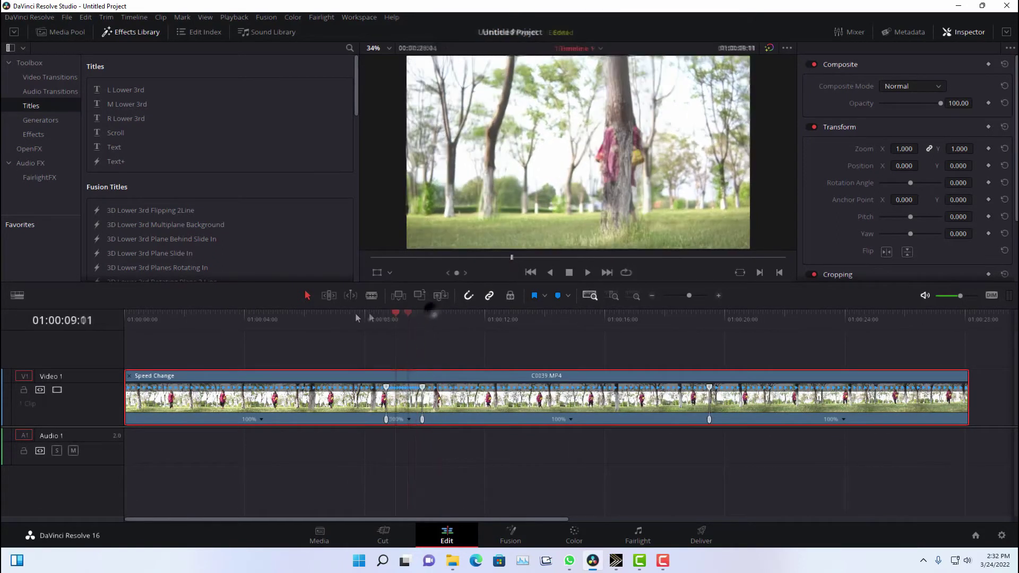
- Shorten the fast section so the clip runs 00:00:27:16, and play it back to review
drag(418, 319, 232, 321)
click(588, 273)
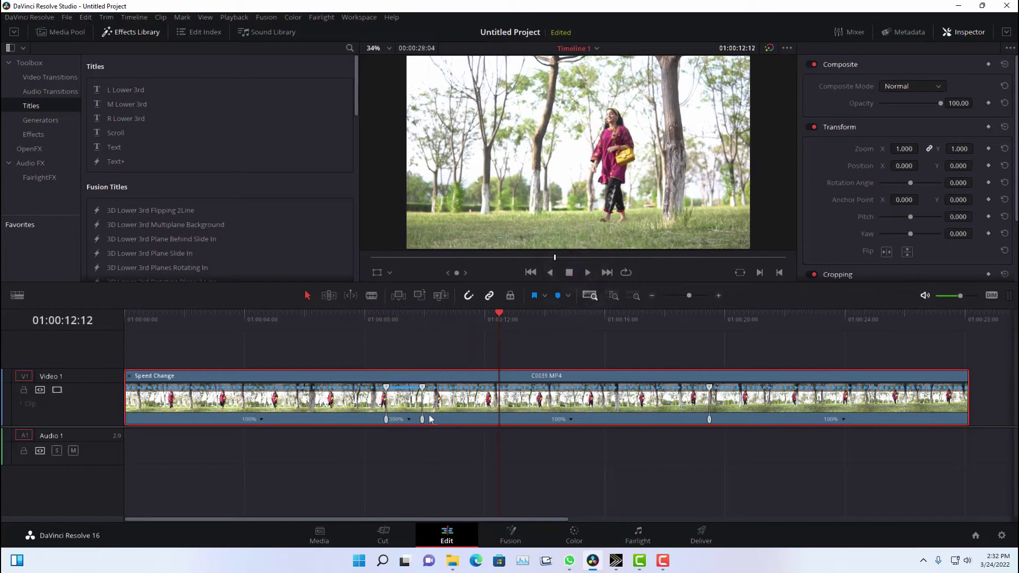
drag(422, 388, 412, 388)
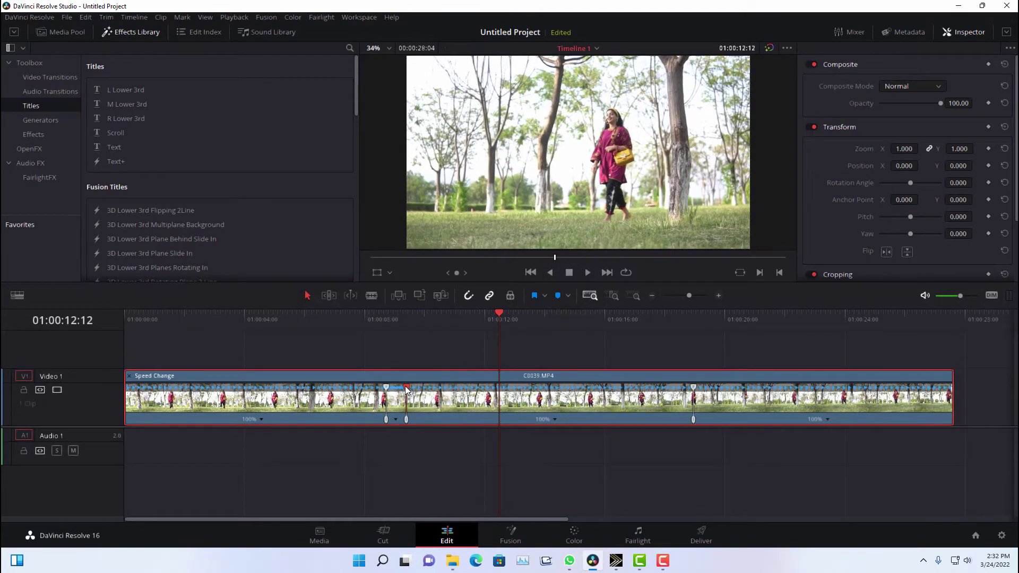
drag(380, 315, 355, 315)
click(587, 272)
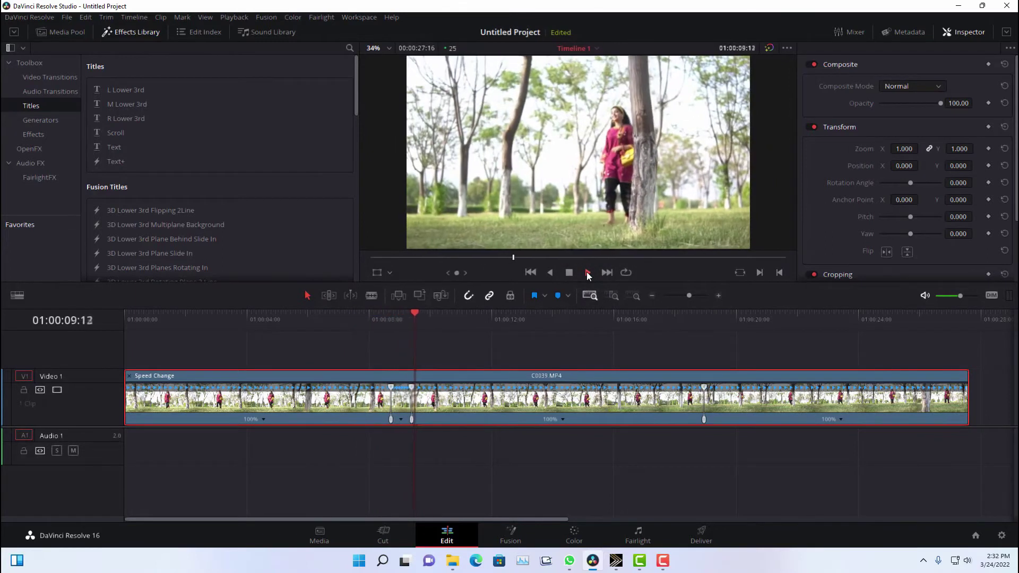
click(587, 272)
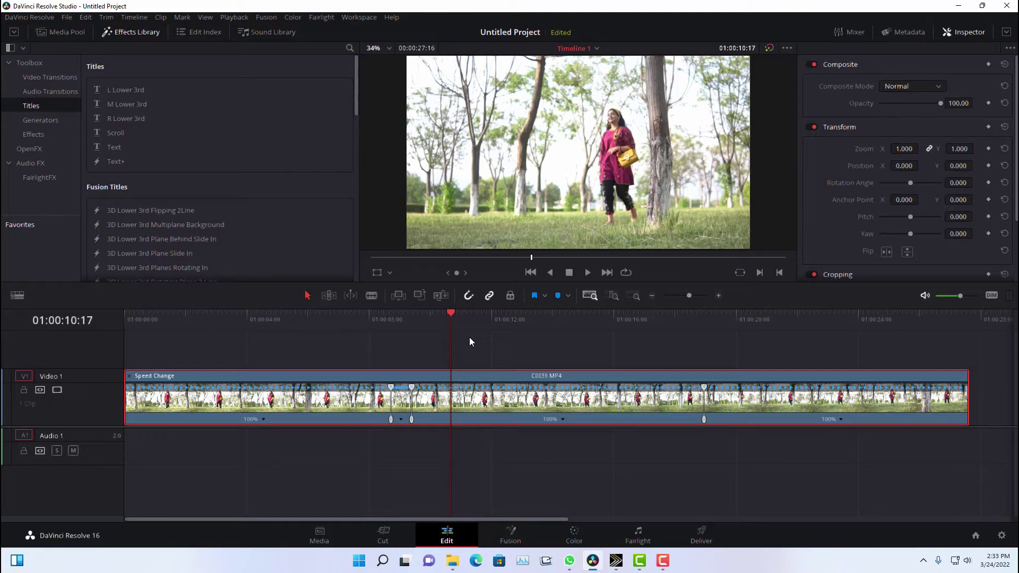
- Scrub to 01:00:03:05 and add a speed point there in the opening section
drag(457, 321, 399, 320)
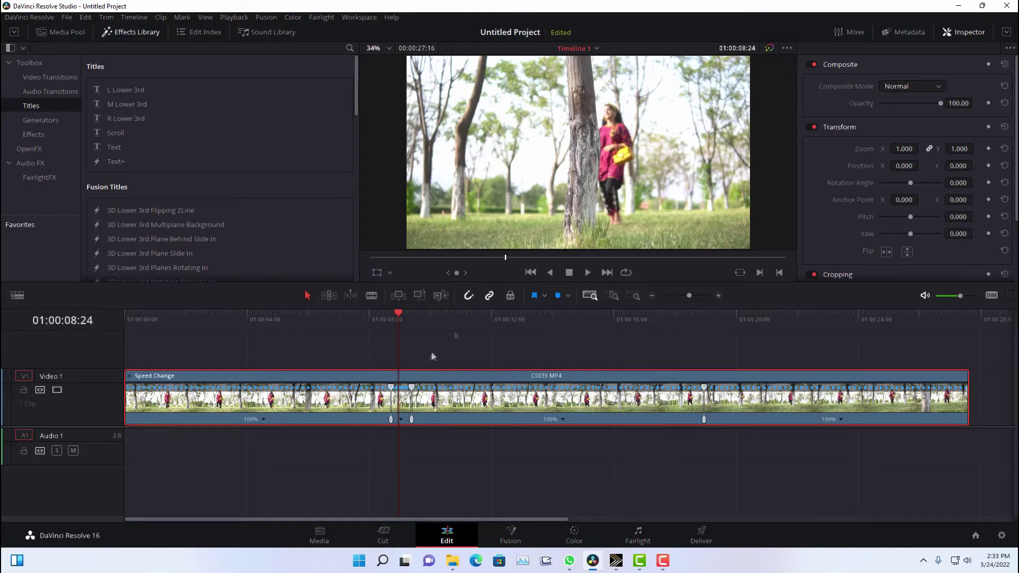
mouse_move(398, 314)
mouse_down()
mouse_move(113, 335)
mouse_move(321, 351)
mouse_move(164, 364)
mouse_up()
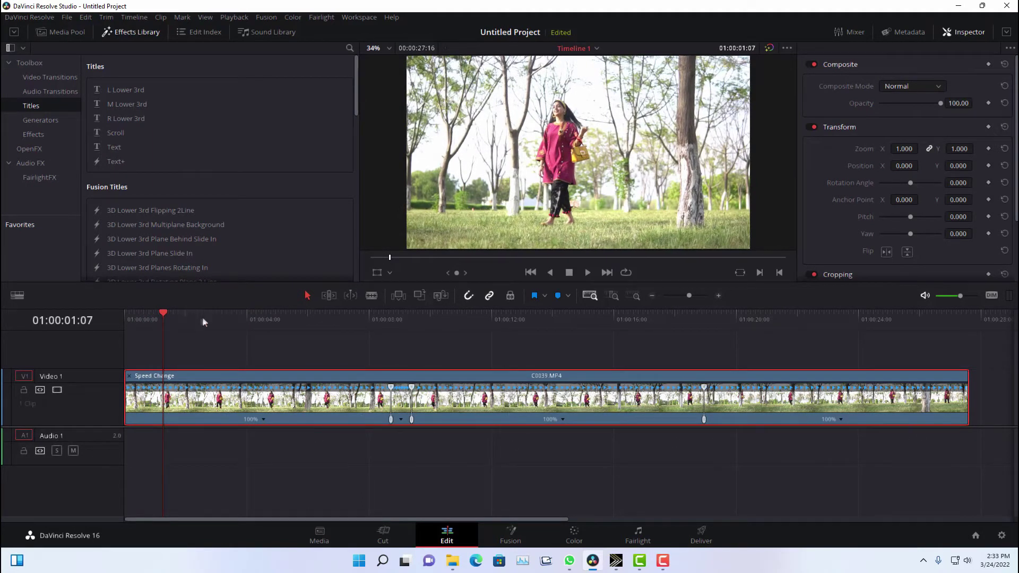
drag(170, 317, 222, 332)
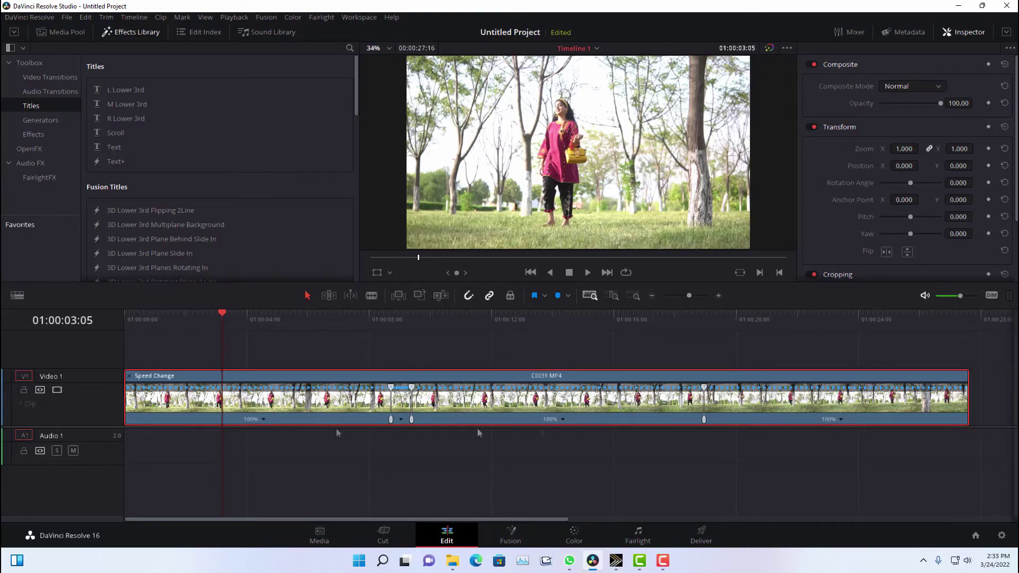
click(263, 418)
click(295, 432)
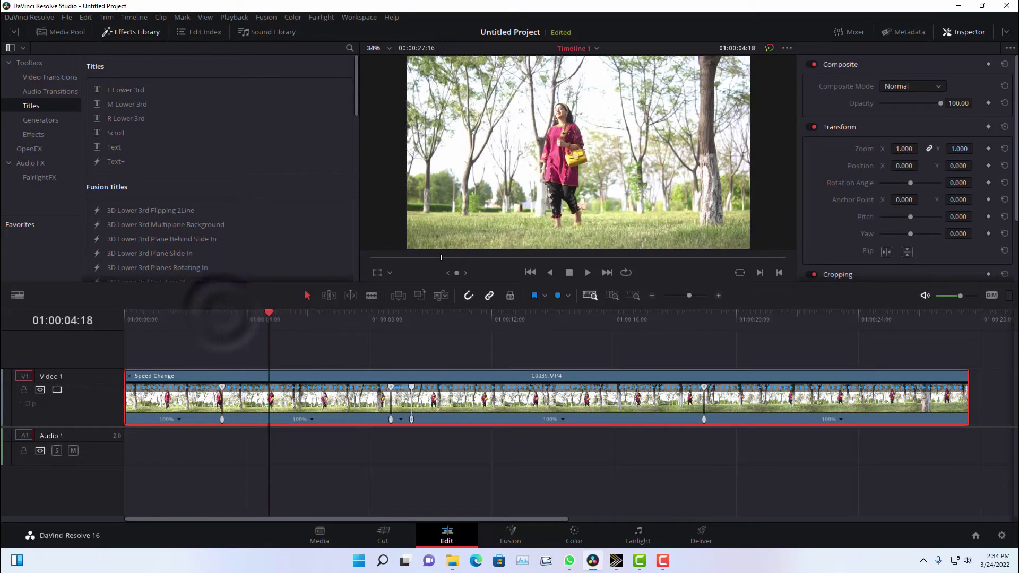
- Remove the Speed Change clip's first speed point and set the short middle section to 200%
click(311, 420)
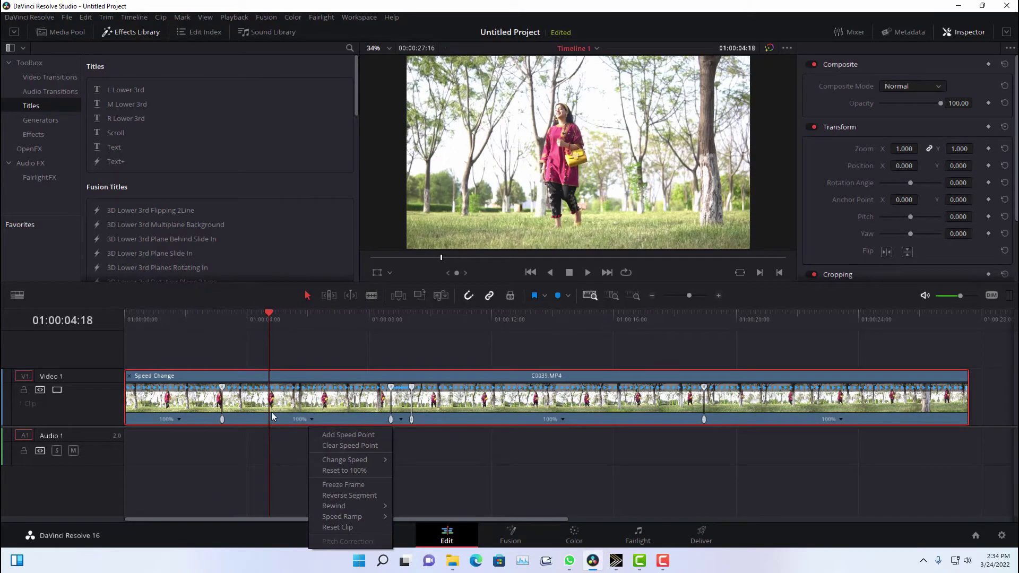
key(Escape)
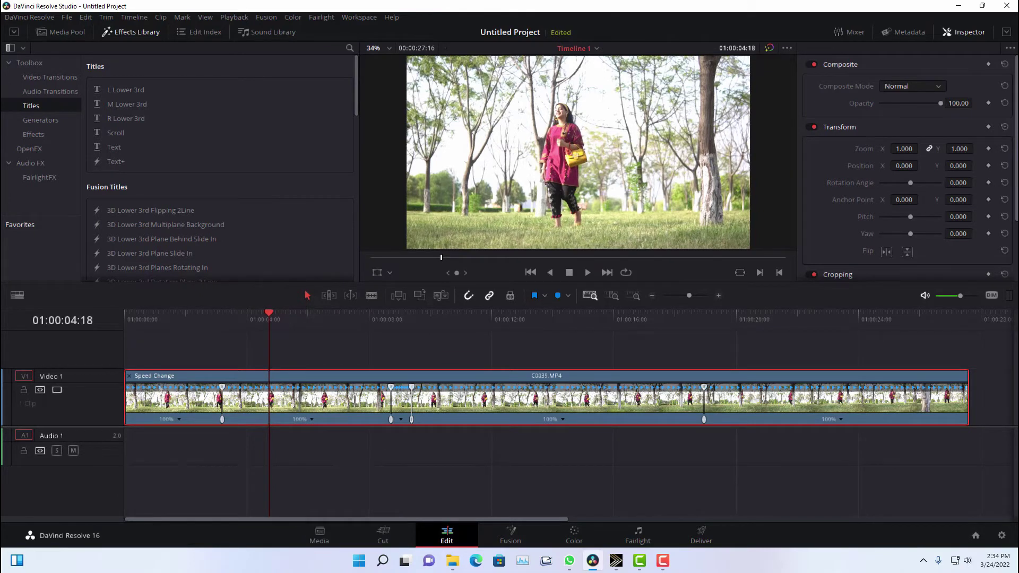
drag(270, 312, 154, 314)
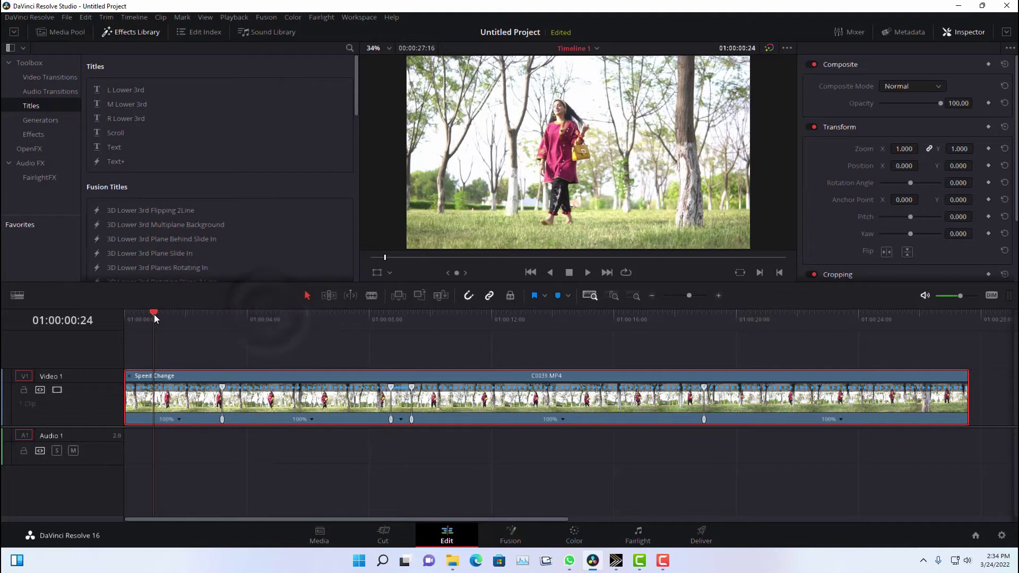
click(227, 316)
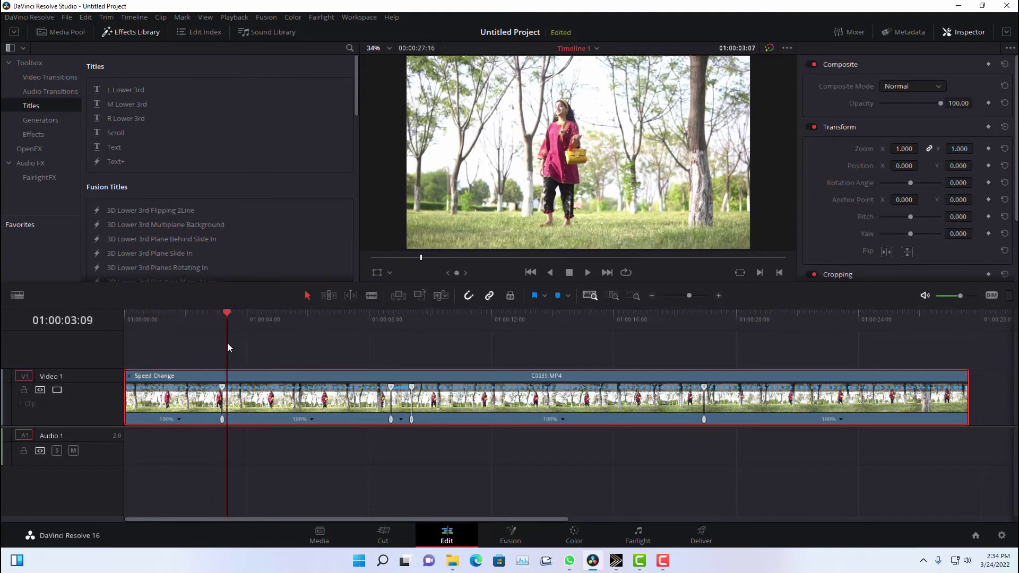
key(ctrl+z)
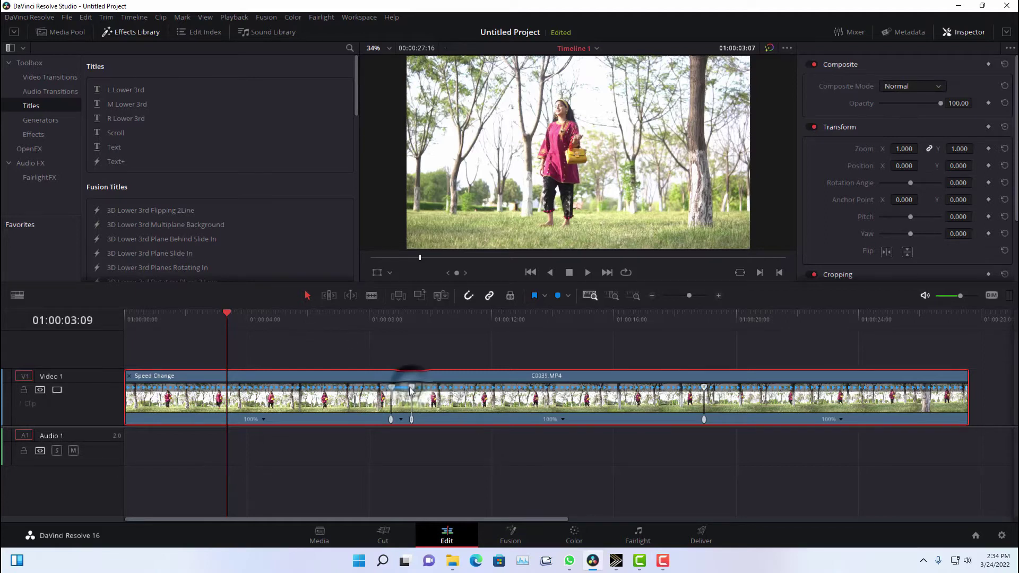
drag(410, 392, 417, 391)
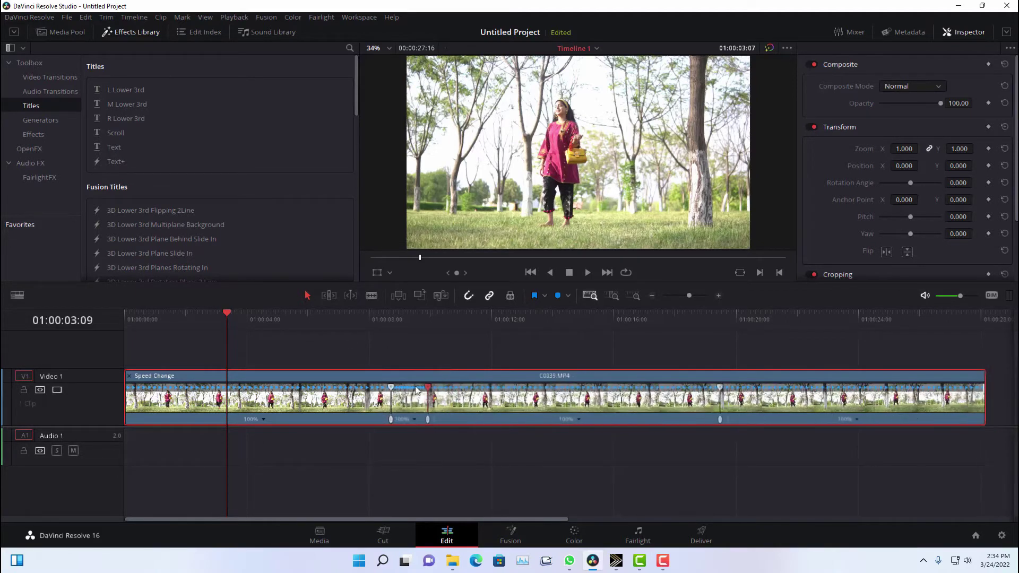
mouse_move(417, 390)
mouse_down()
mouse_move(664, 389)
mouse_move(503, 423)
mouse_move(390, 415)
mouse_move(425, 409)
mouse_up()
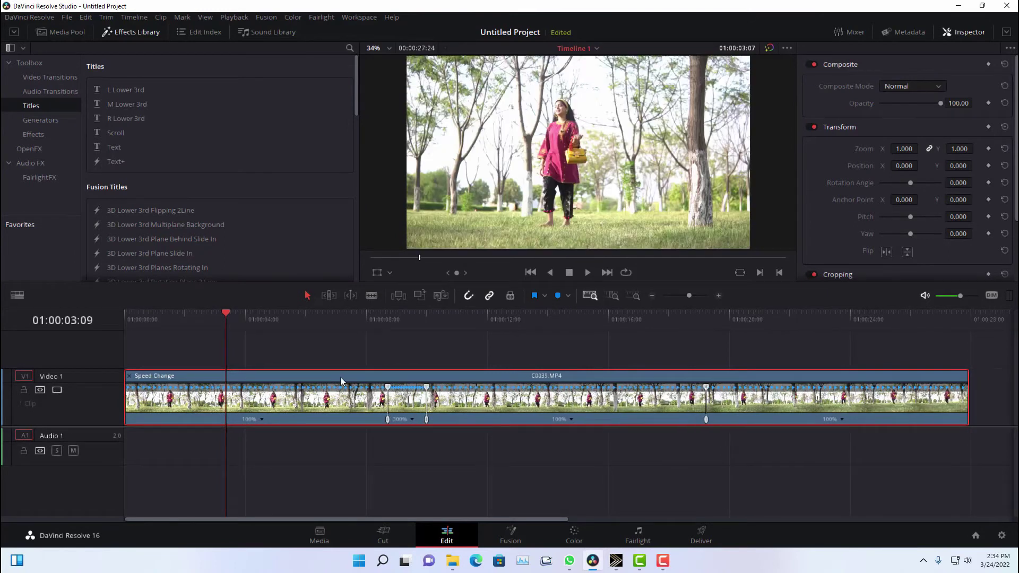
- Play back the retimed clip from around 6 seconds to review the ramp
drag(240, 314, 348, 315)
click(587, 273)
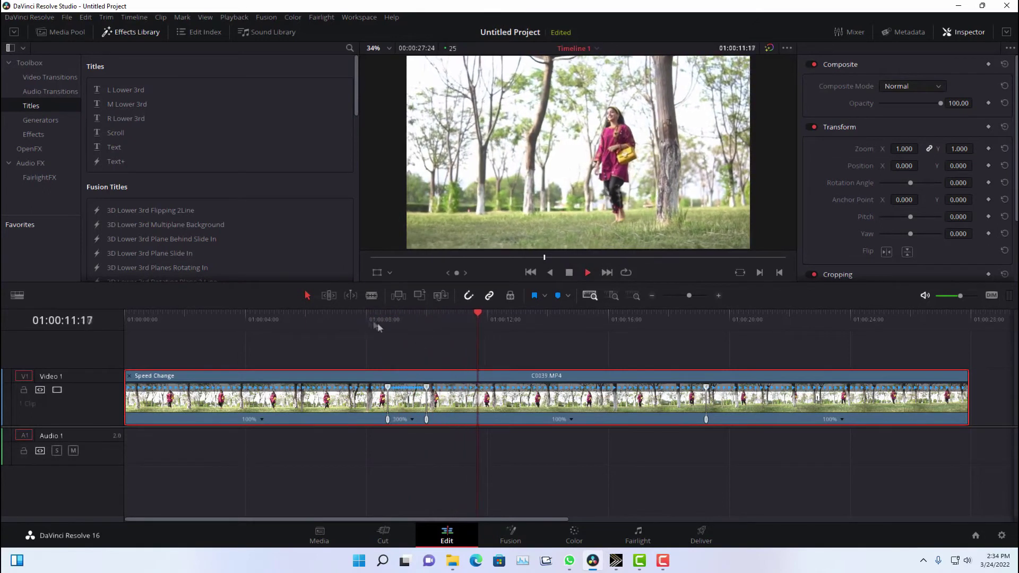
click(306, 319)
click(587, 272)
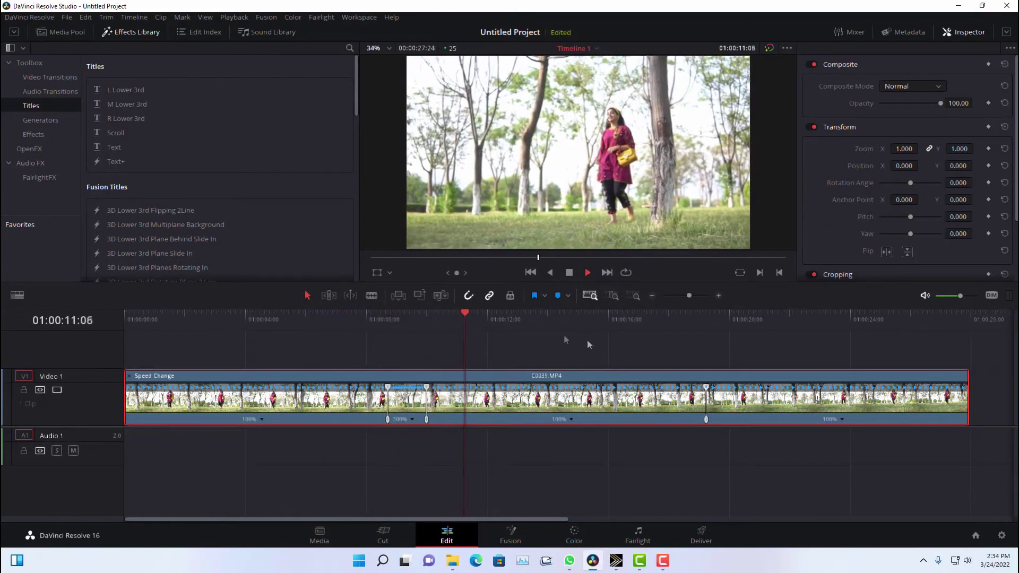
- Add a speed point at 01:00:22:11, move it earlier, replay, then go to the Media page
drag(492, 314, 811, 324)
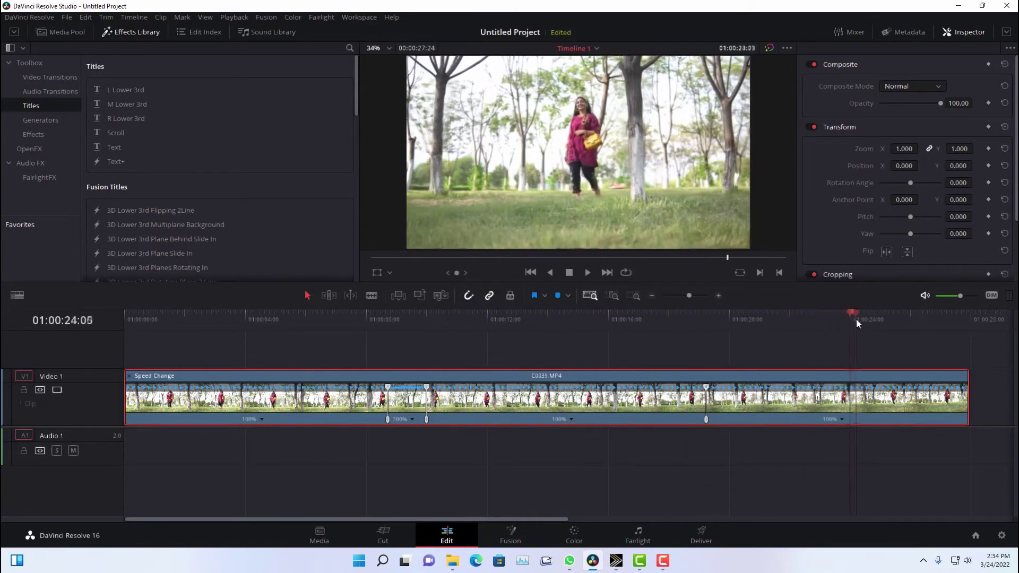
drag(810, 325, 779, 321)
key(space)
click(567, 272)
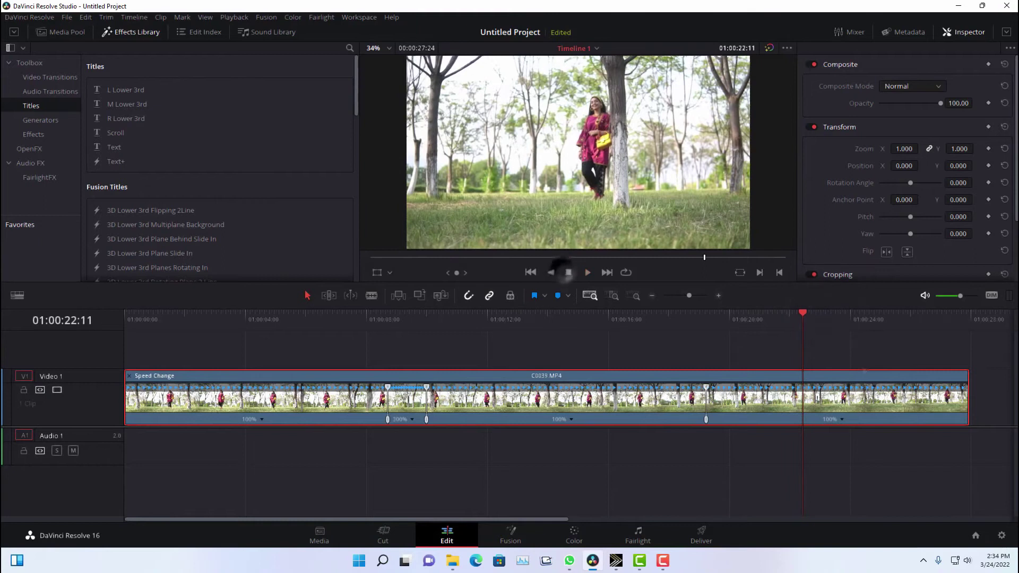
right_click(842, 422)
click(870, 442)
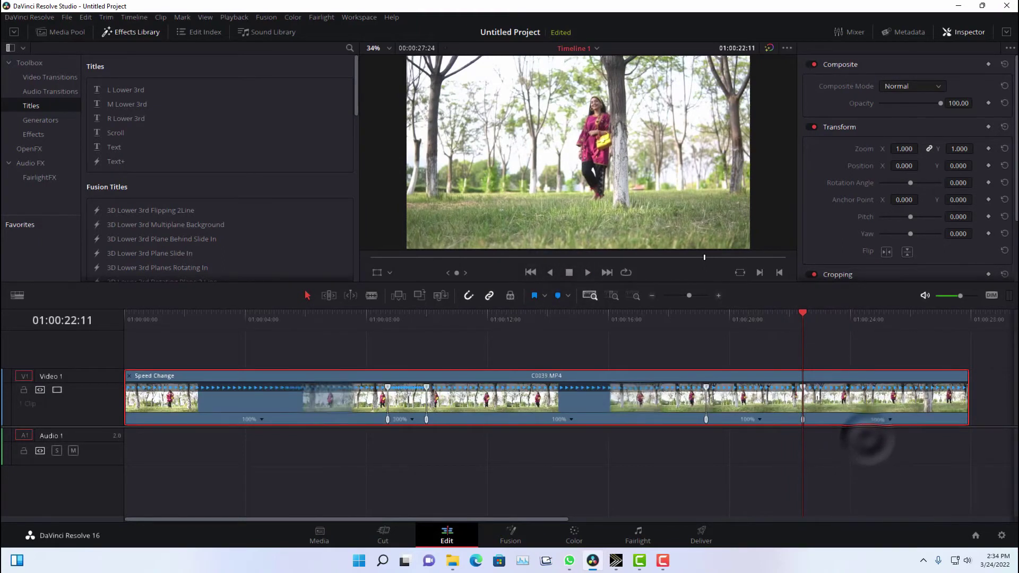
drag(802, 386, 733, 388)
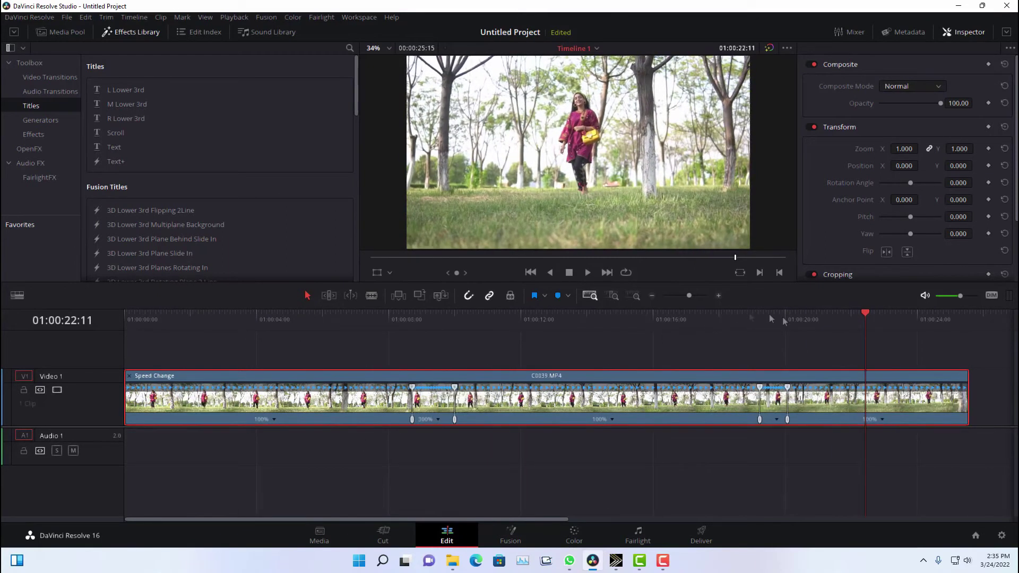
click(584, 273)
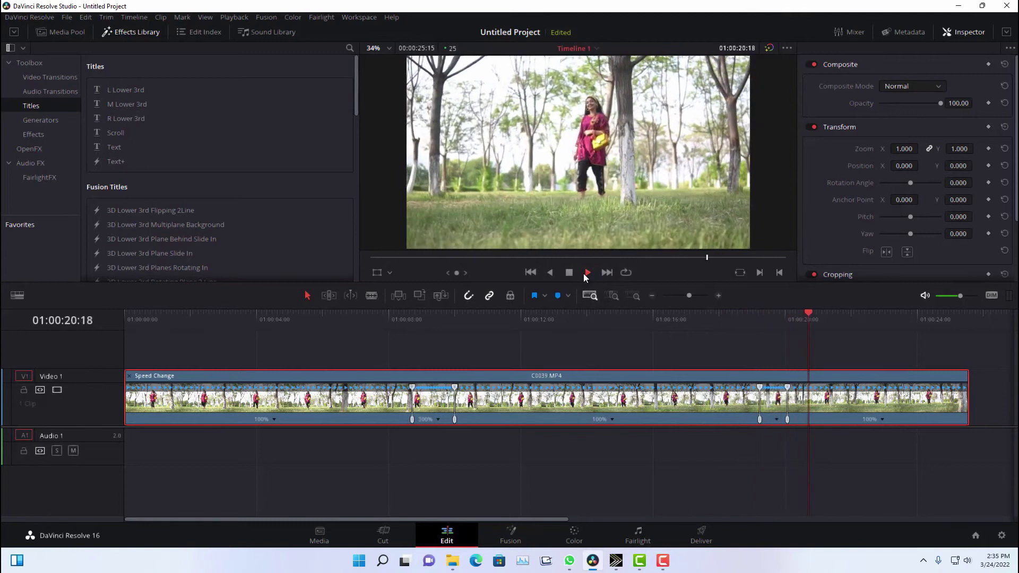
key(shift+2)
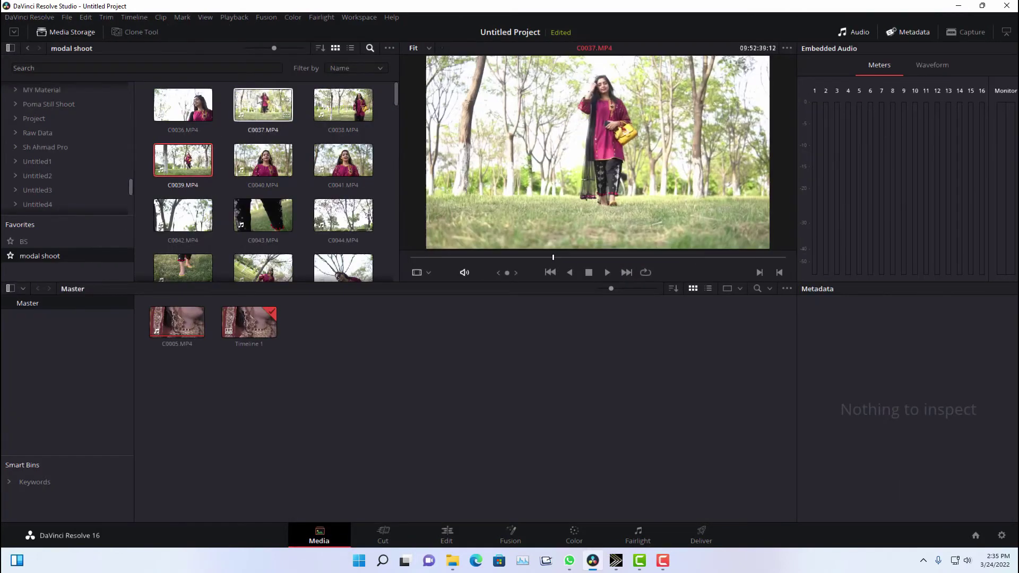
- Add C0037 to the Master bin and delete the old C0005 clip and Timeline 1
mouse_move(262, 105)
mouse_down()
mouse_move(449, 179)
mouse_move(367, 338)
mouse_up()
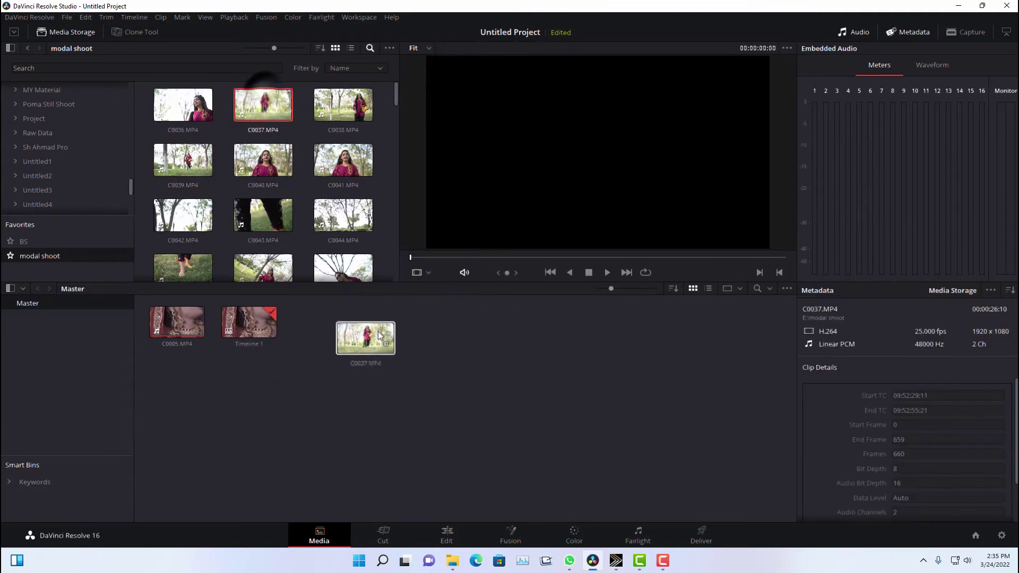
drag(274, 367, 190, 317)
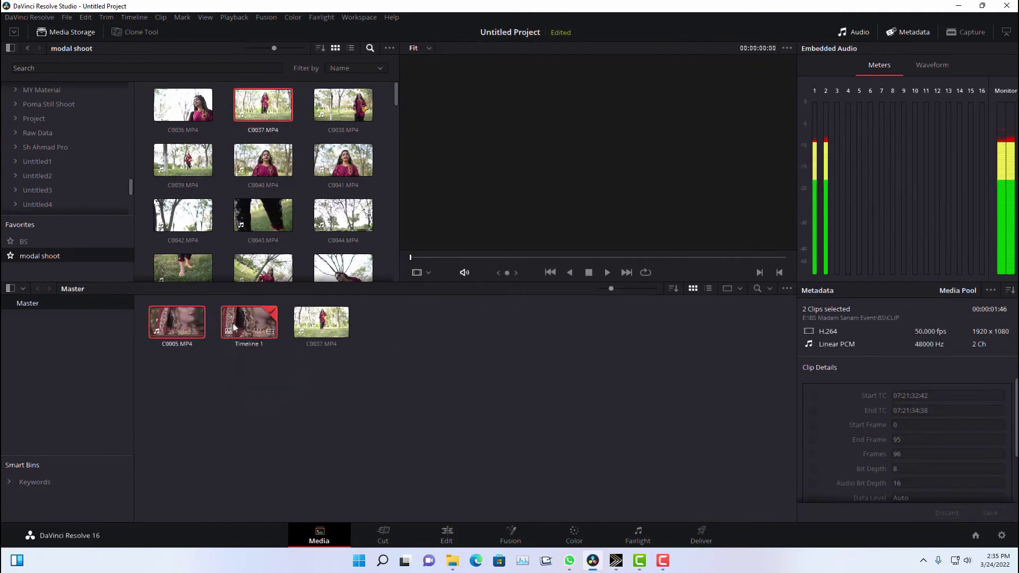
key(Delete)
click(611, 319)
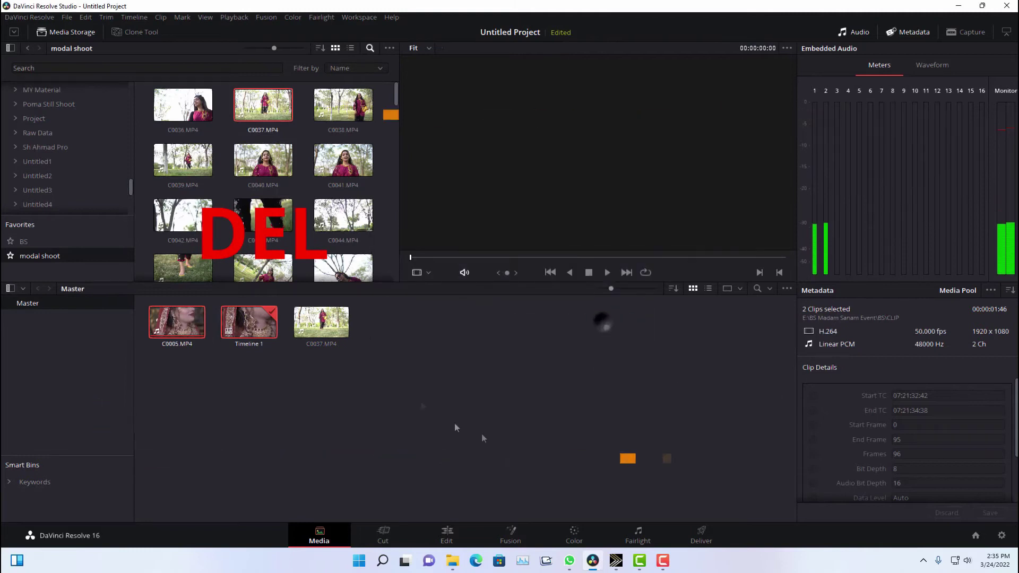
- Create a new timeline, Timeline 1, from the selected C0037 clip
click(177, 322)
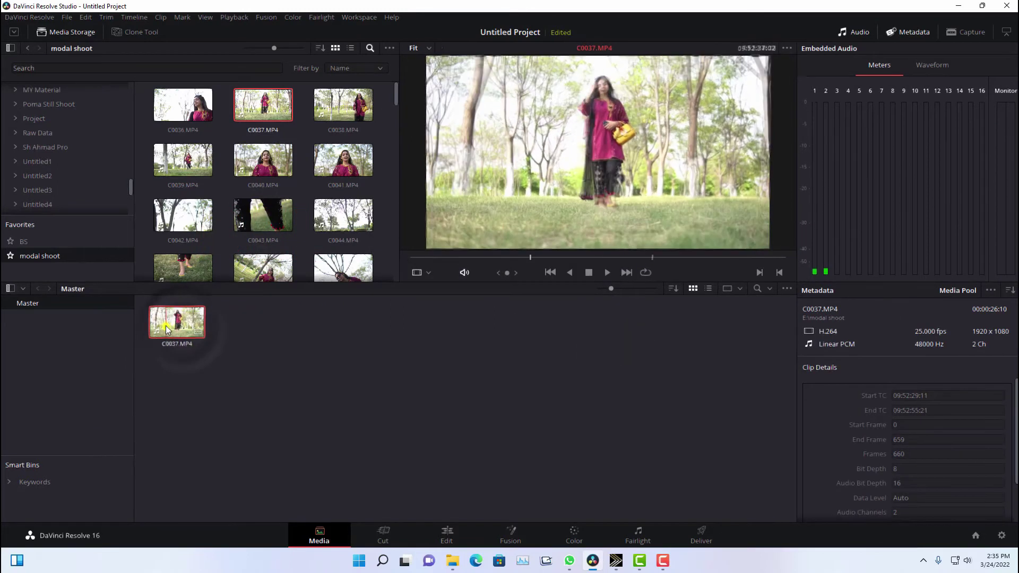
right_click(165, 324)
click(196, 8)
click(610, 338)
- Open Timeline 1 and ripple-trim C0037's opening portion so the clip starts at 00:00
click(447, 533)
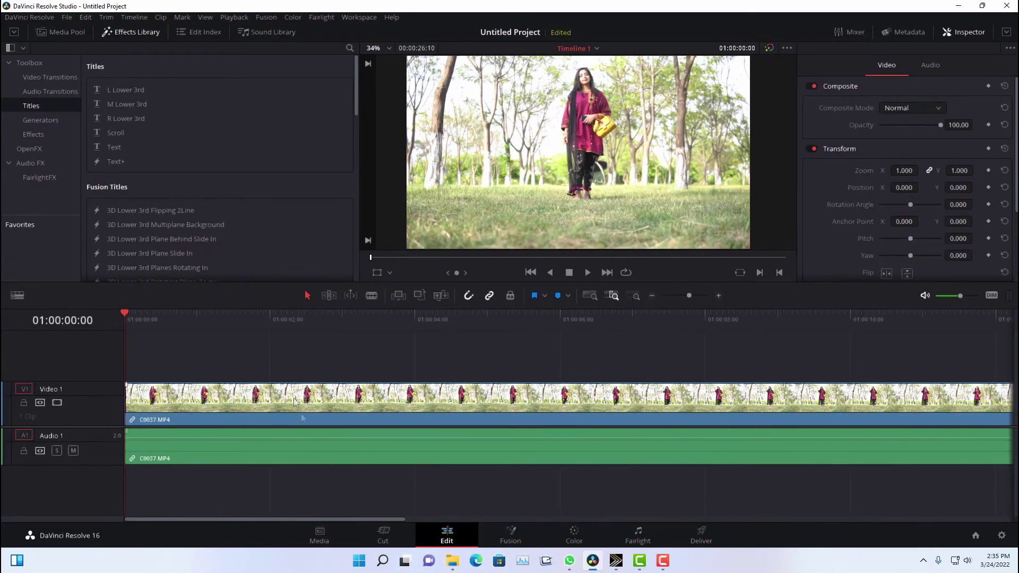
mouse_move(142, 321)
mouse_down()
mouse_move(790, 317)
mouse_move(763, 355)
mouse_up()
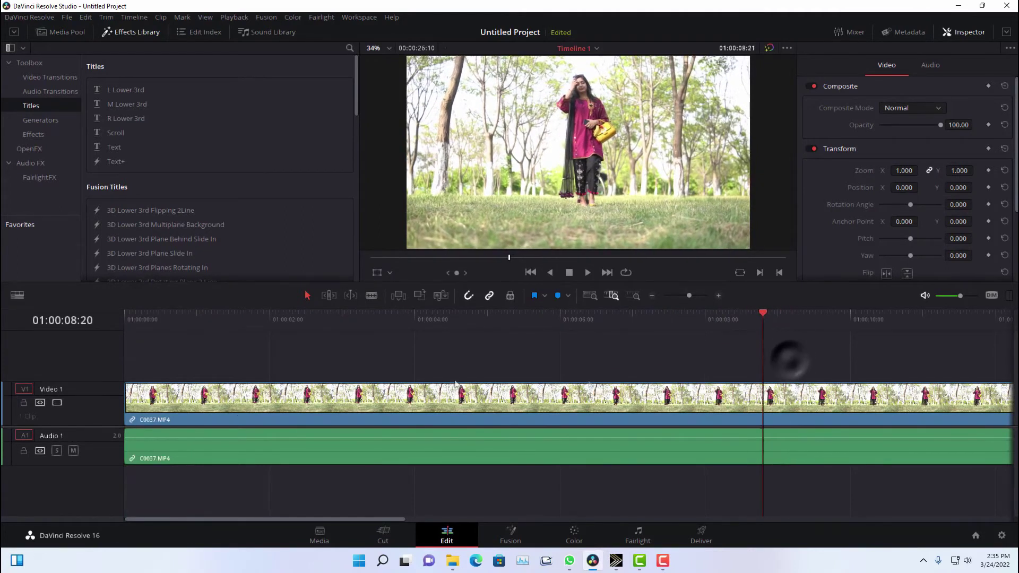
drag(126, 395, 541, 399)
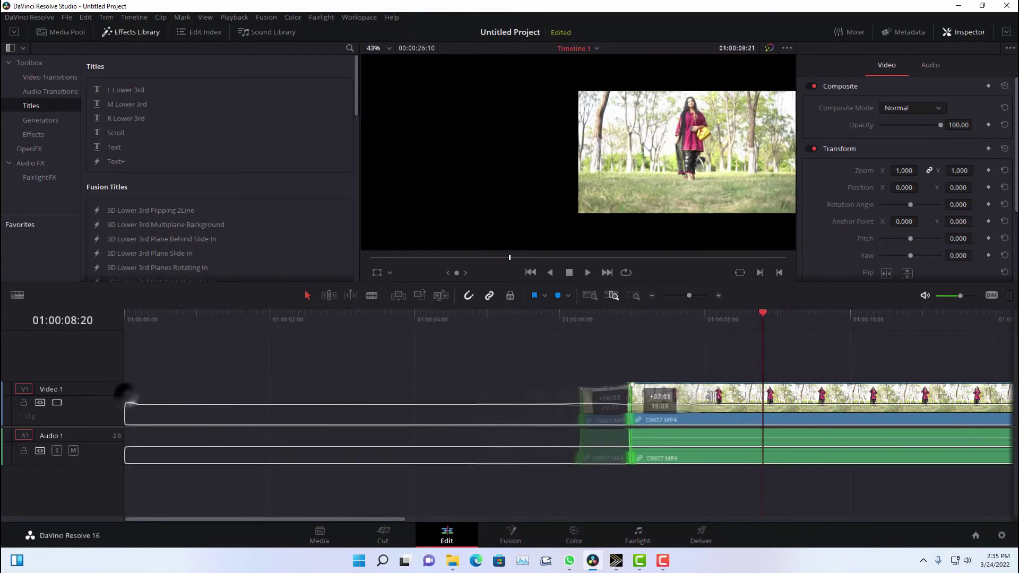
drag(126, 406, 842, 396)
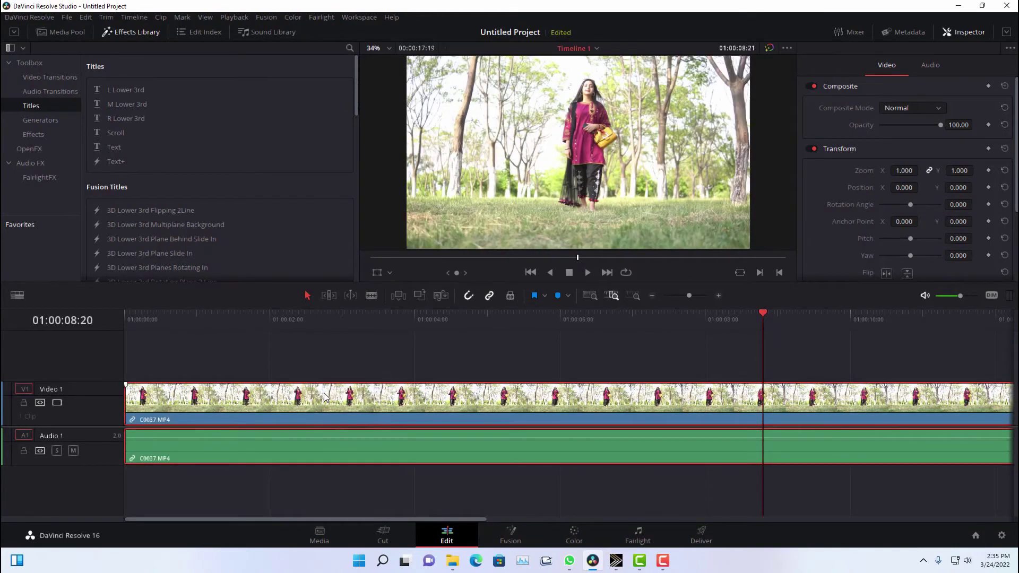
- Play the trimmed clip from around 4 seconds
click(412, 323)
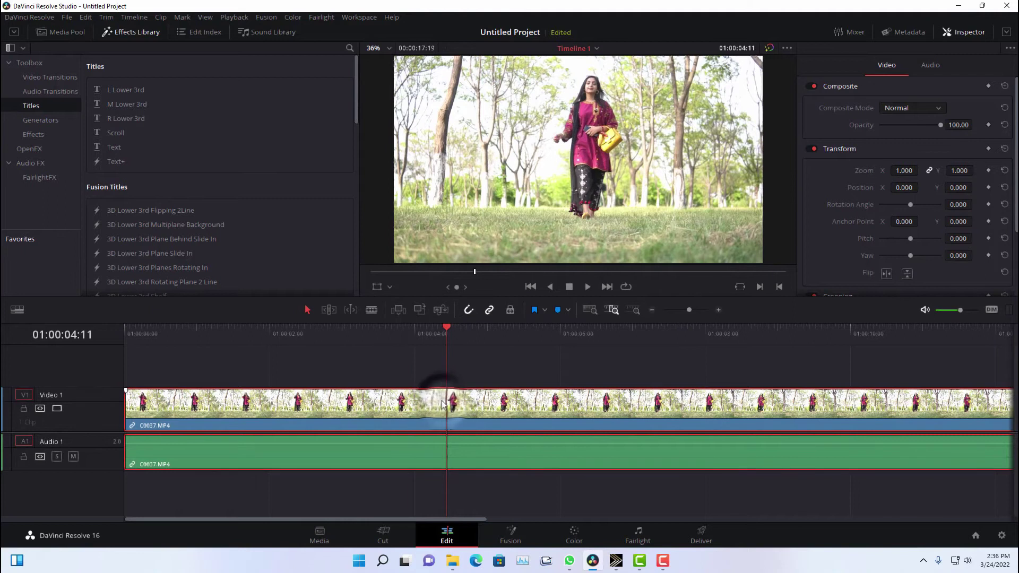
click(587, 288)
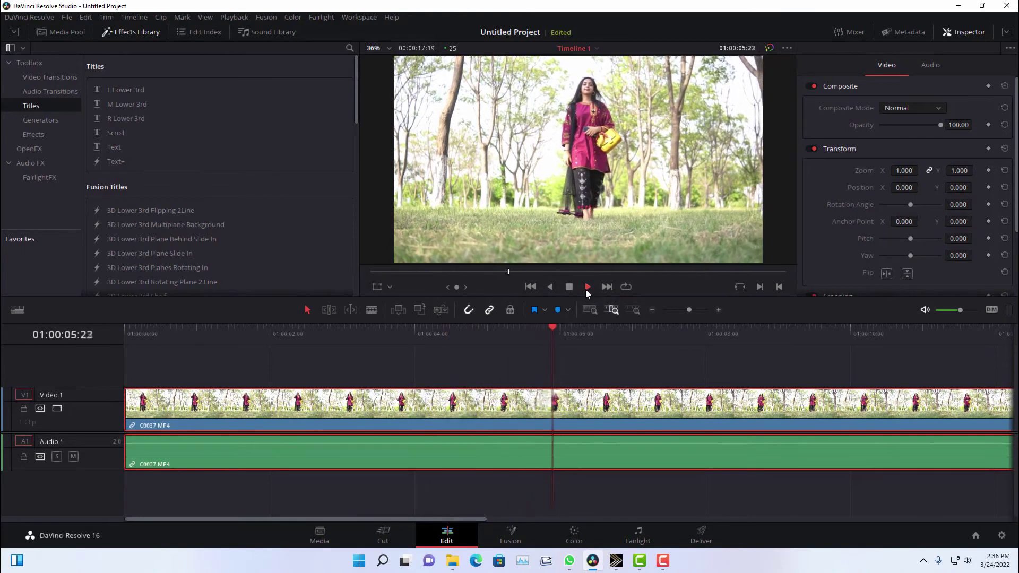
click(569, 287)
- Change C0037's clip speed to 400%, shortening it to 00:00:04:11, and preview from the start
right_click(565, 399)
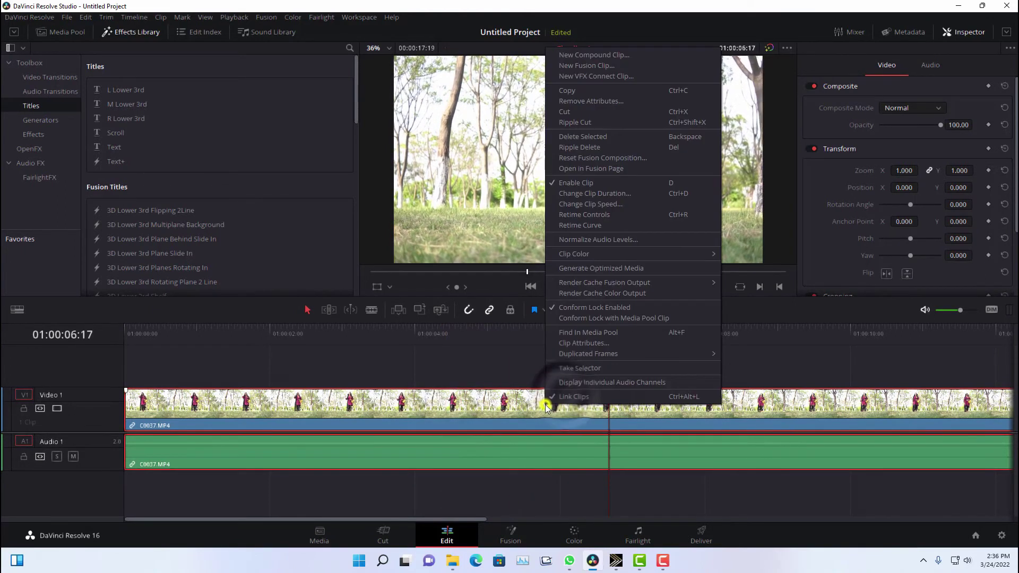
click(490, 409)
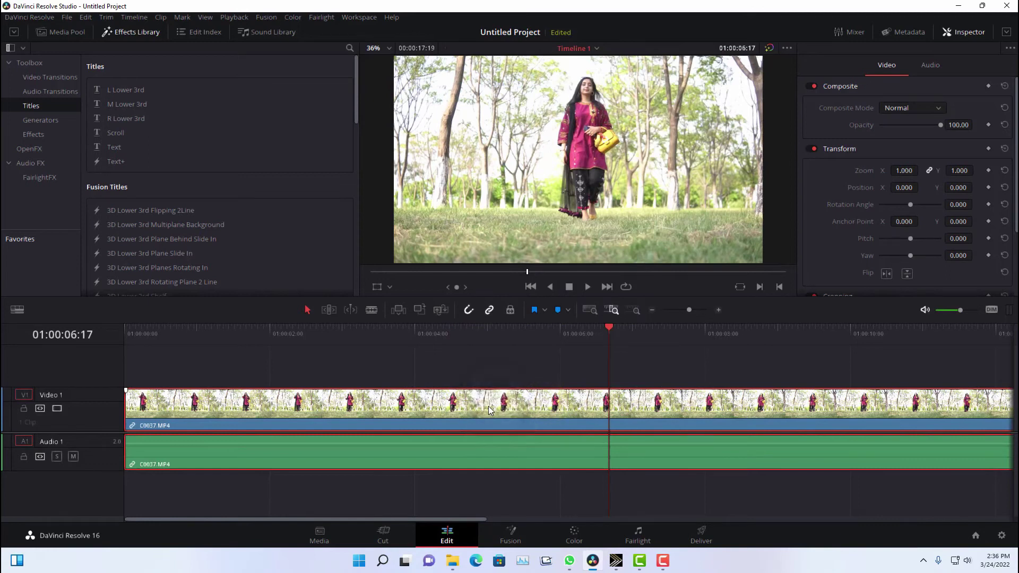
key(ctrl+r)
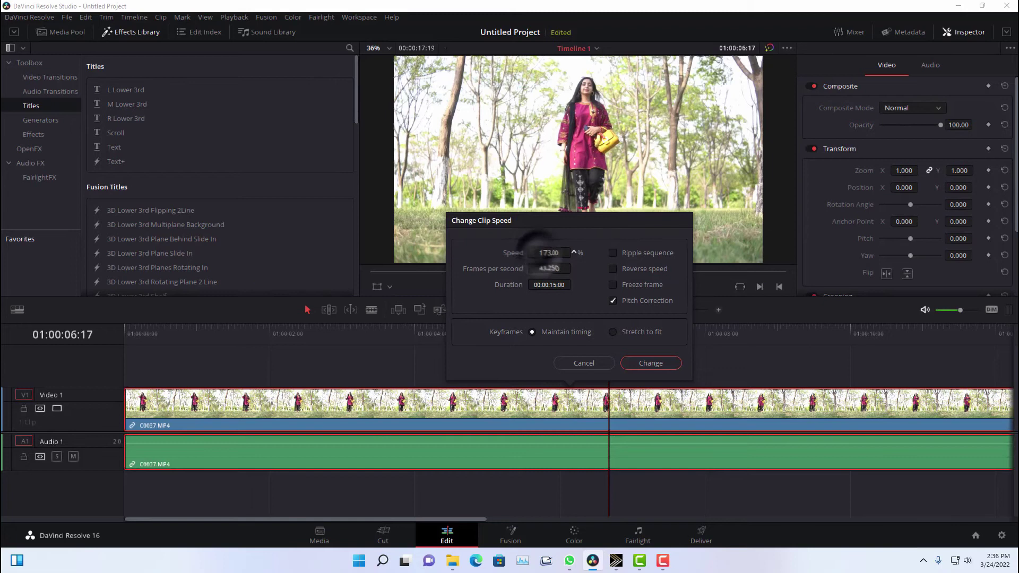
click(596, 365)
right_click(470, 405)
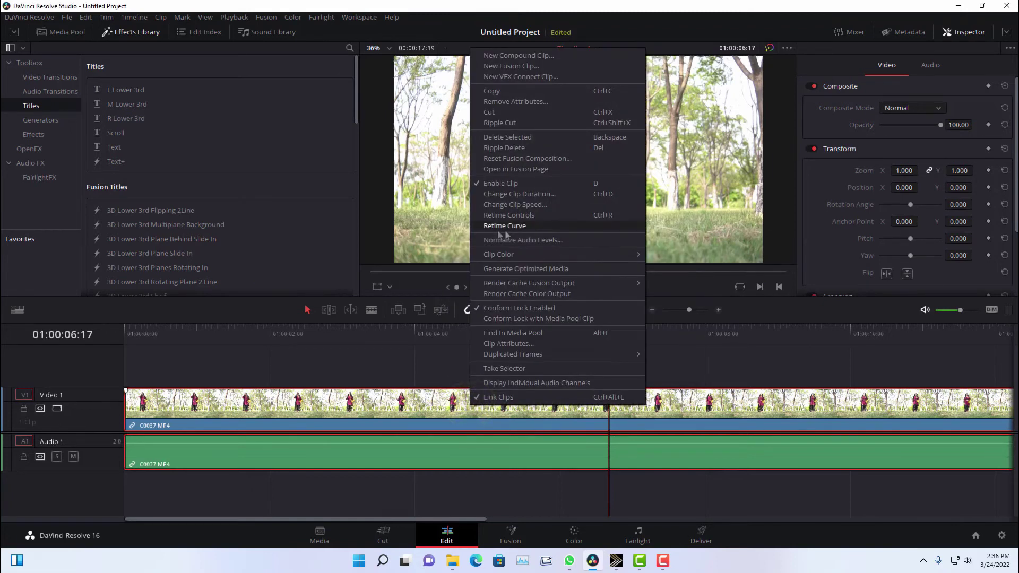
click(529, 205)
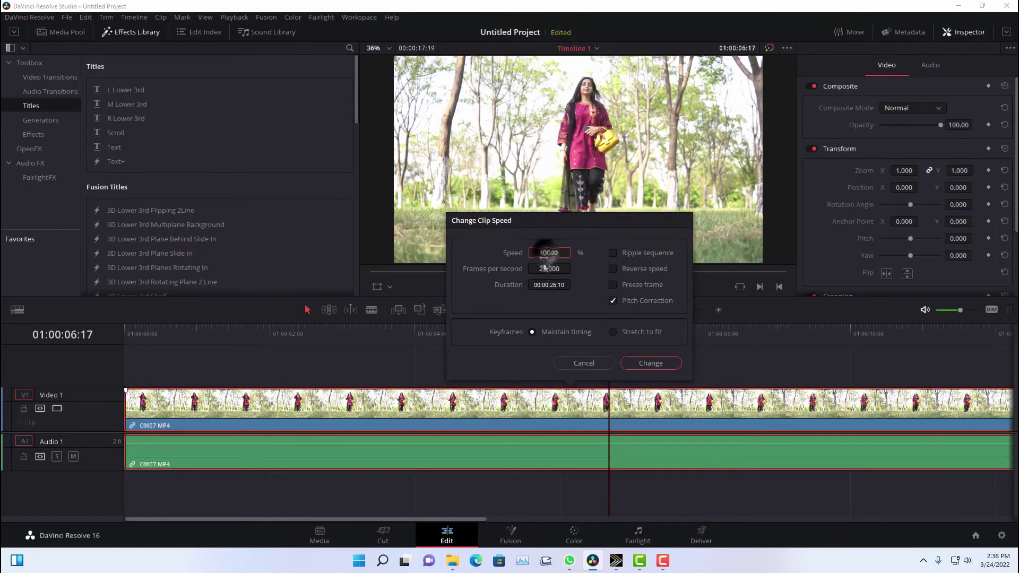
drag(541, 253, 552, 253)
text(400)
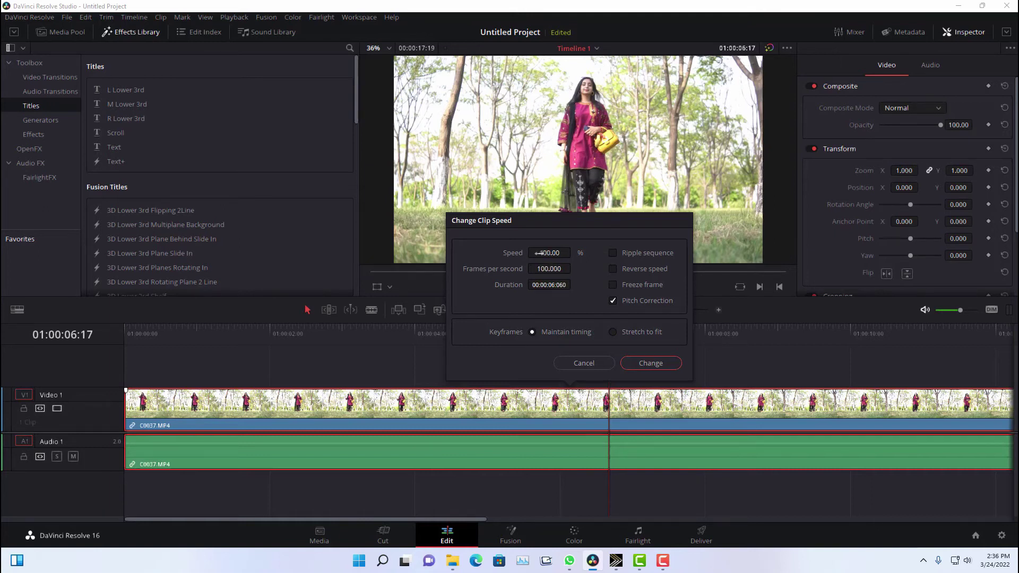
click(661, 363)
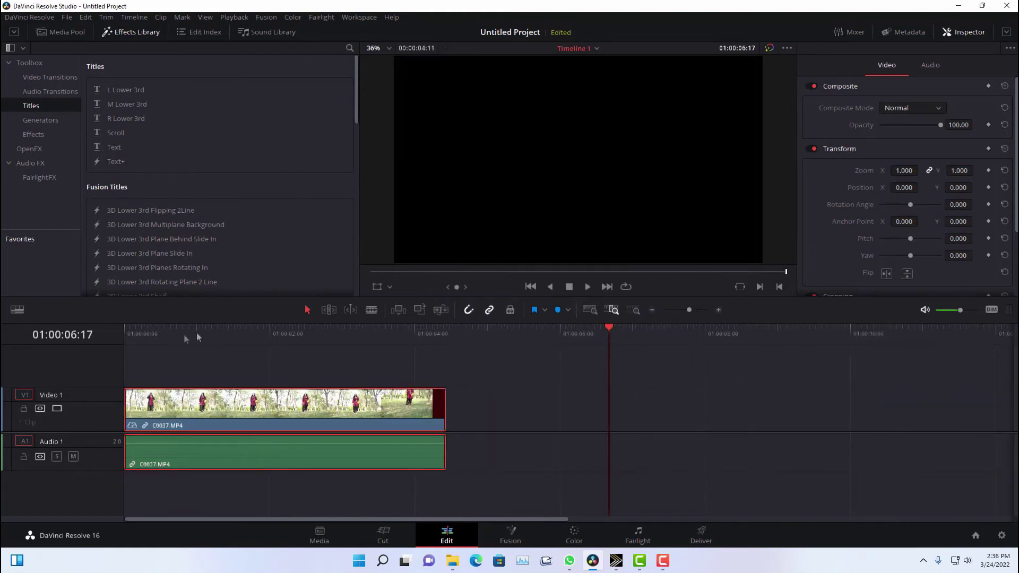
drag(182, 328, 128, 328)
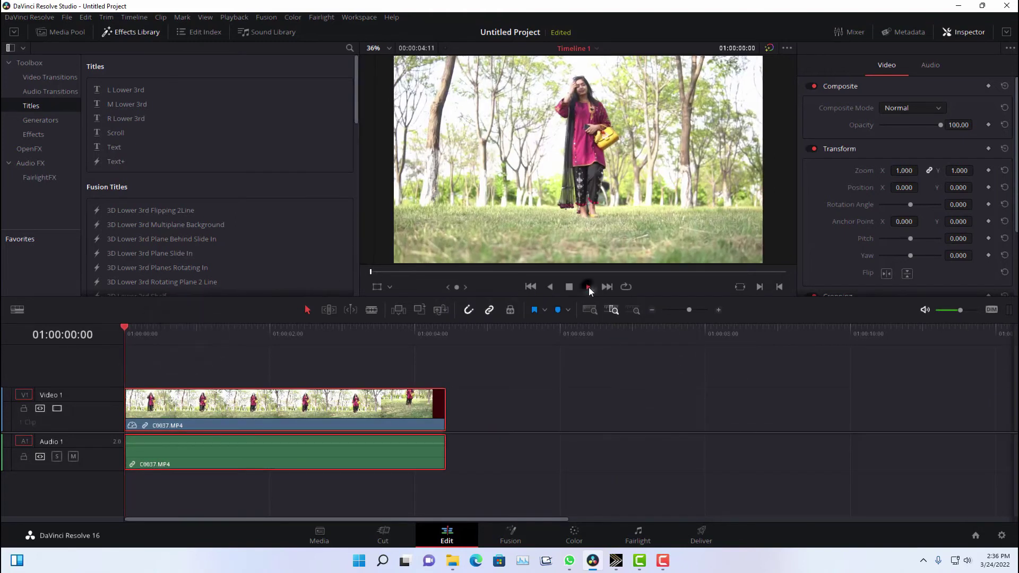
click(588, 287)
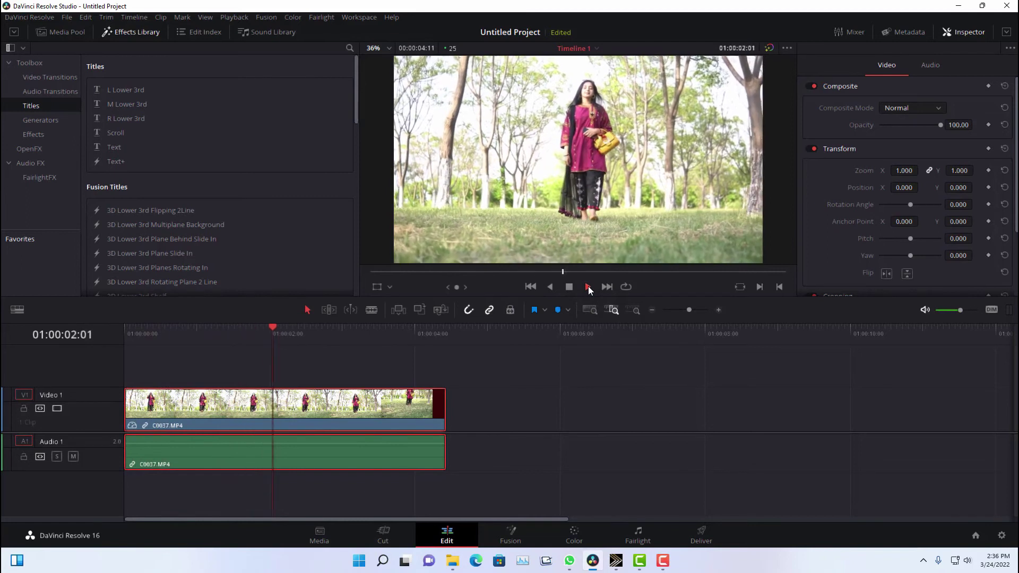
- Show Retime Controls and add speed points at 01:00:00:18 and 01:00:01:05
click(202, 328)
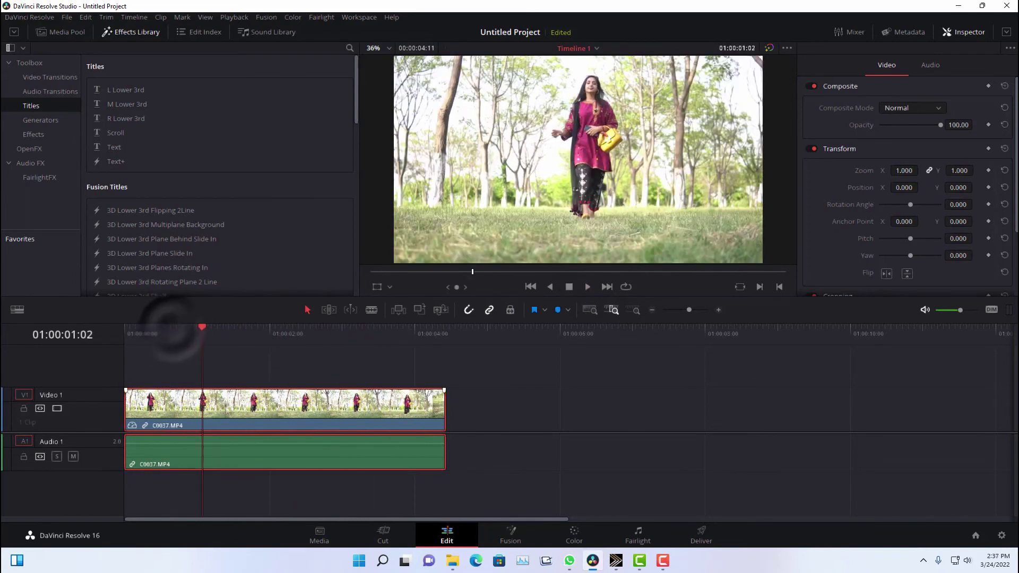
right_click(218, 412)
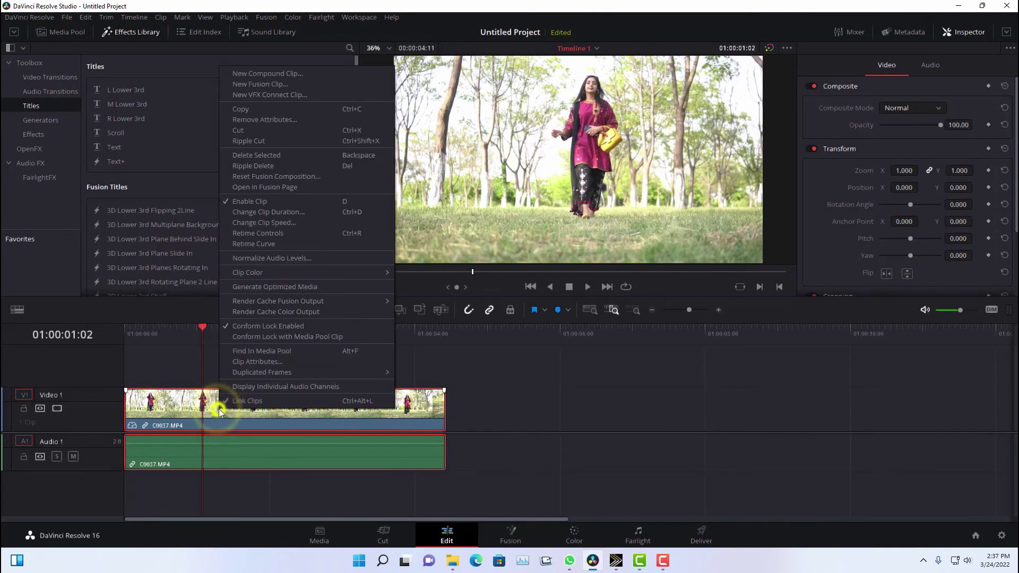
click(269, 234)
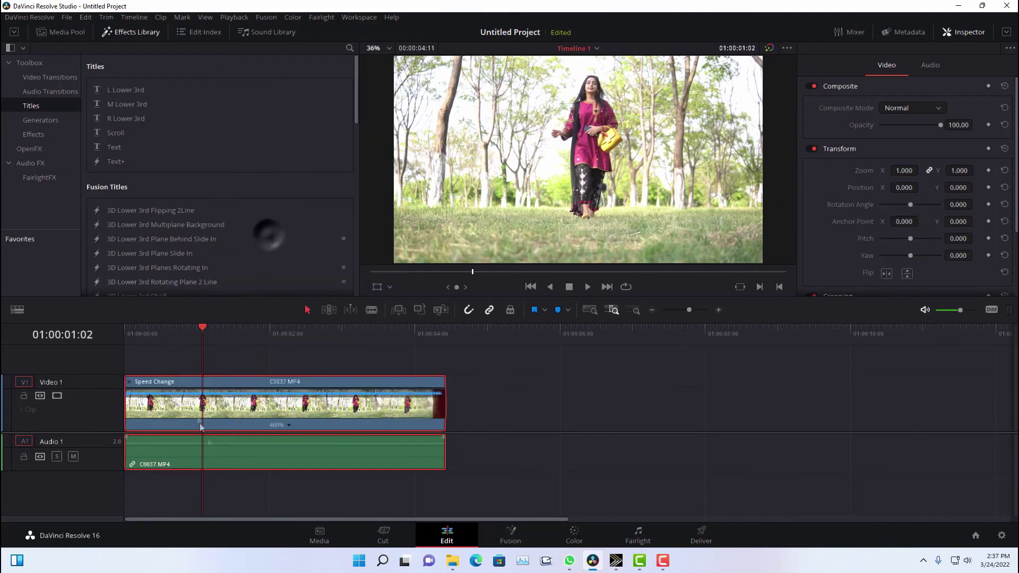
drag(202, 328, 178, 352)
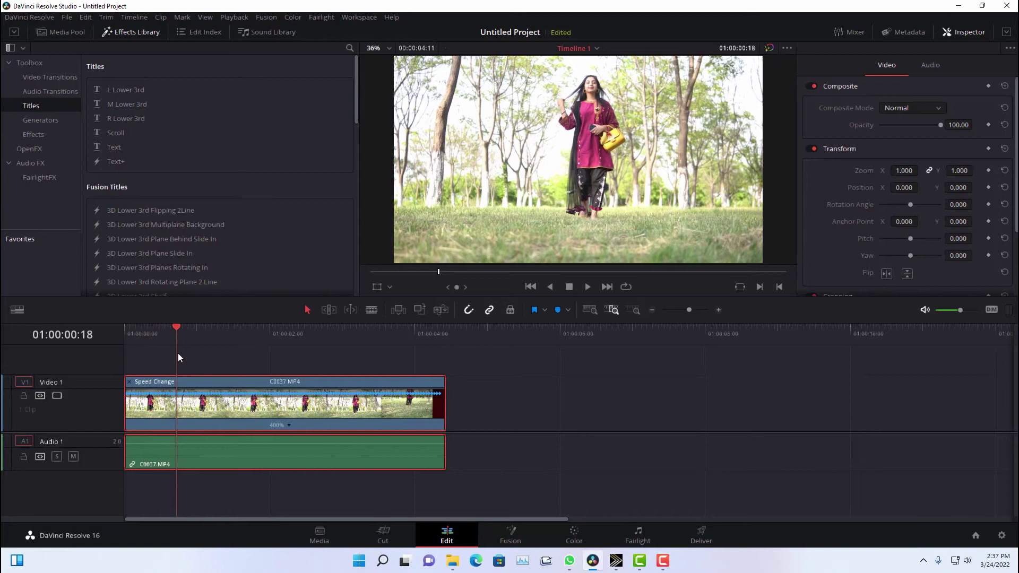
click(289, 425)
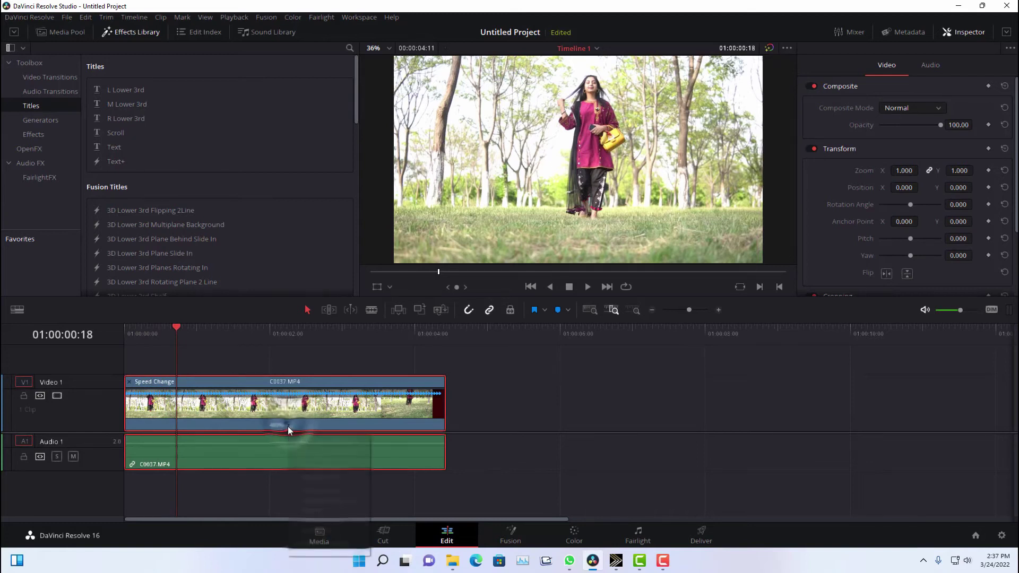
click(297, 437)
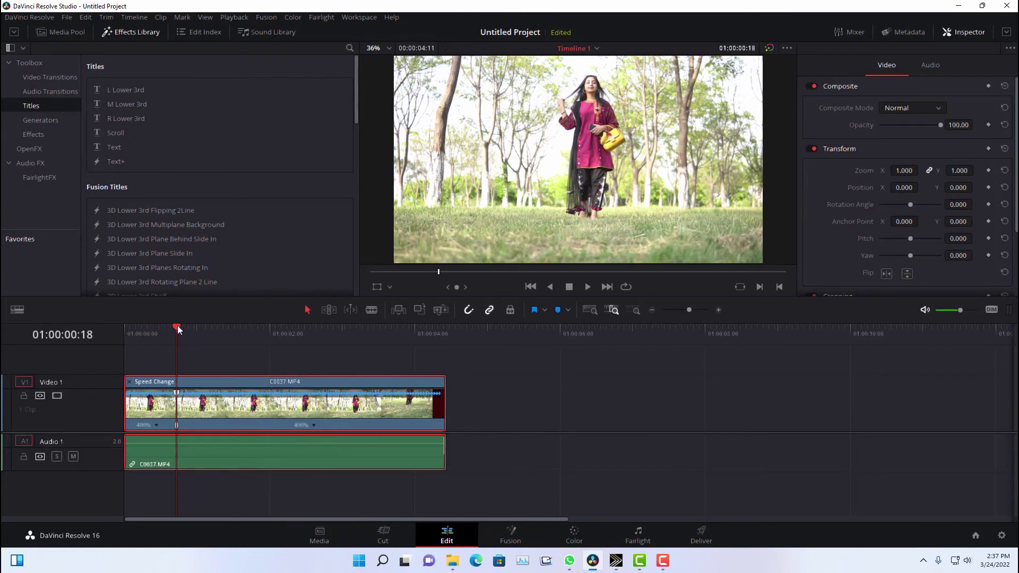
drag(178, 329, 214, 339)
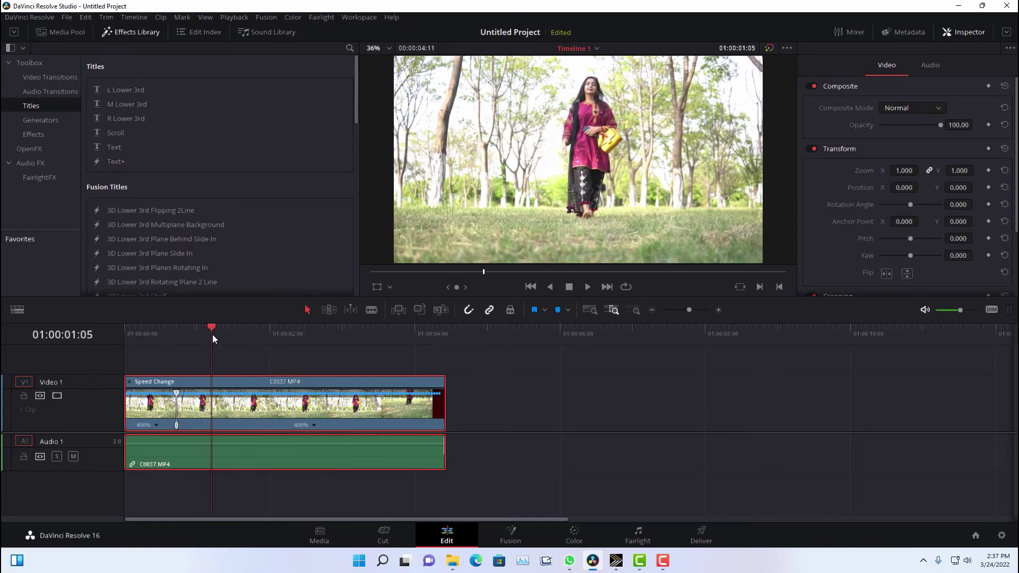
click(313, 426)
click(334, 442)
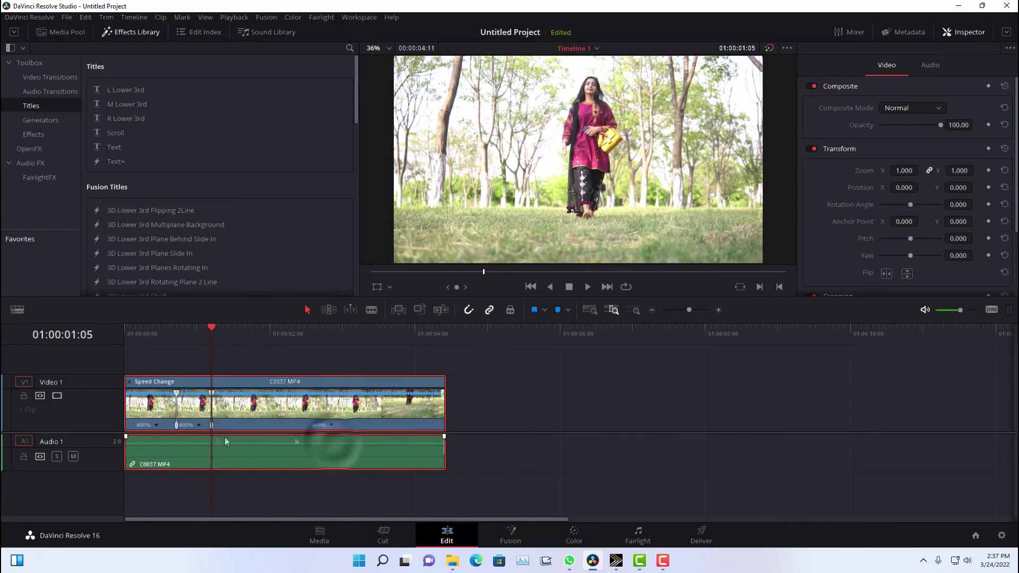
- Slow the middle section between the two speed points down to 47%
drag(201, 329, 173, 332)
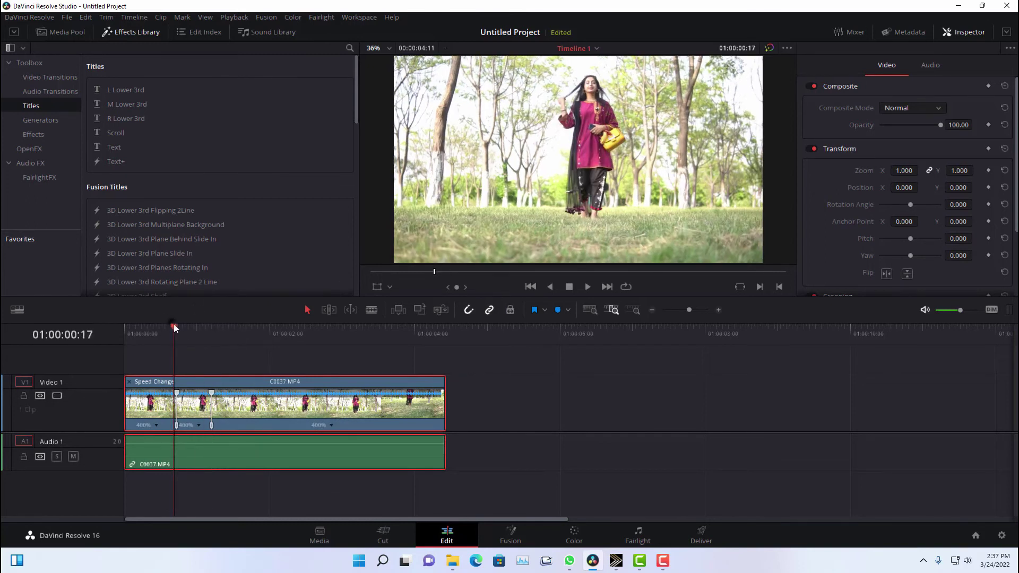
drag(175, 332, 179, 329)
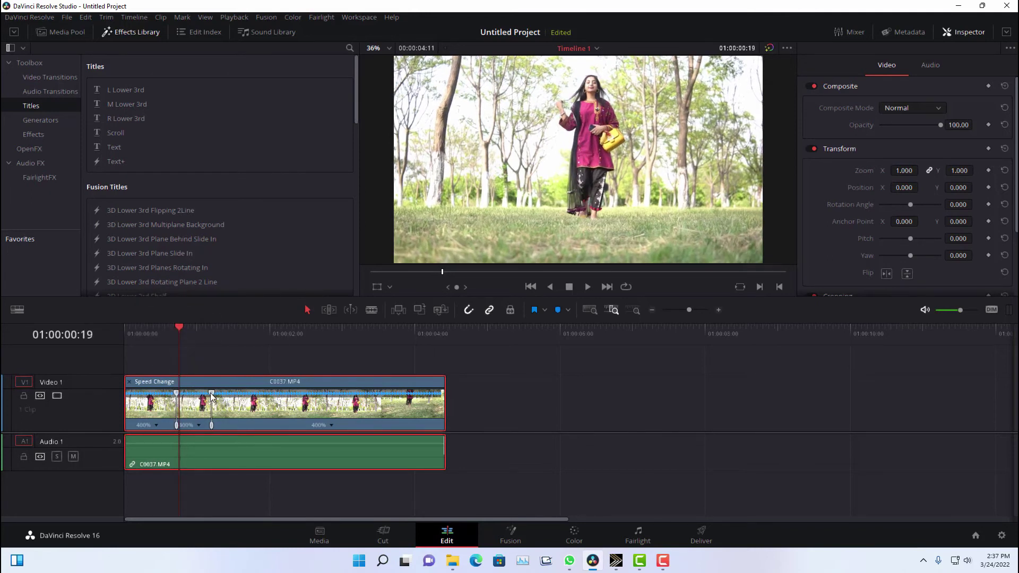
drag(211, 397, 241, 408)
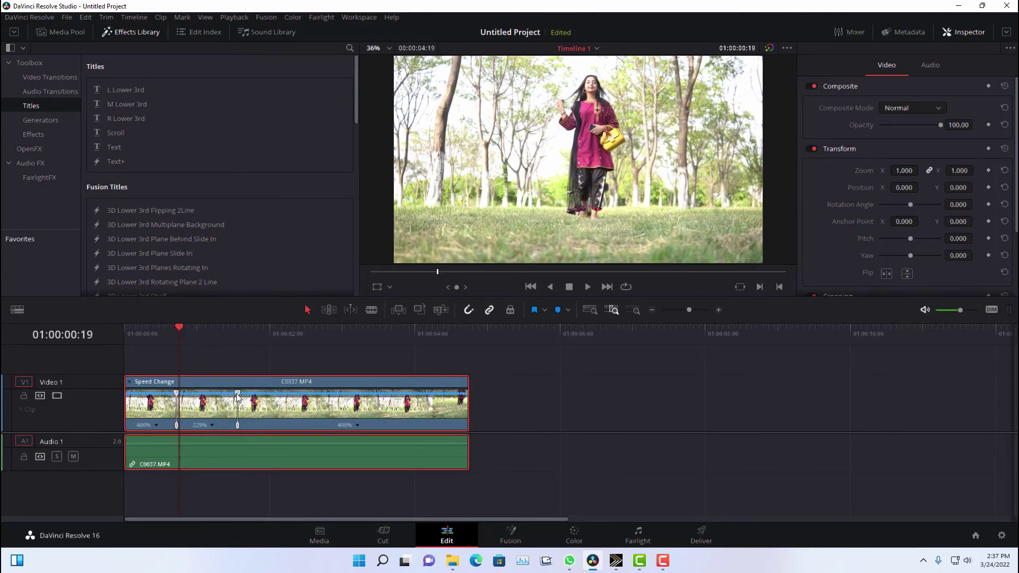
drag(237, 397, 476, 401)
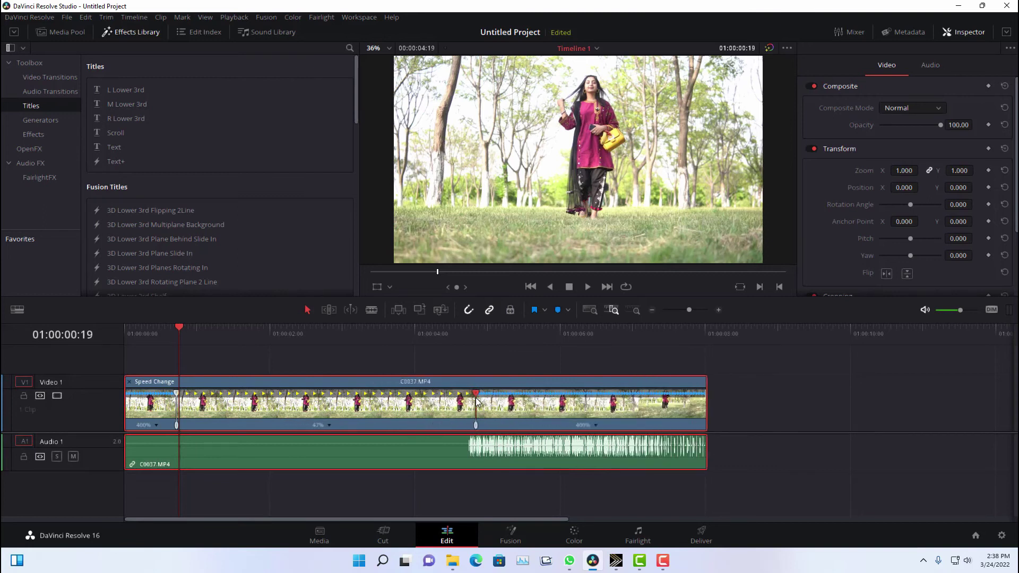
drag(182, 328, 125, 328)
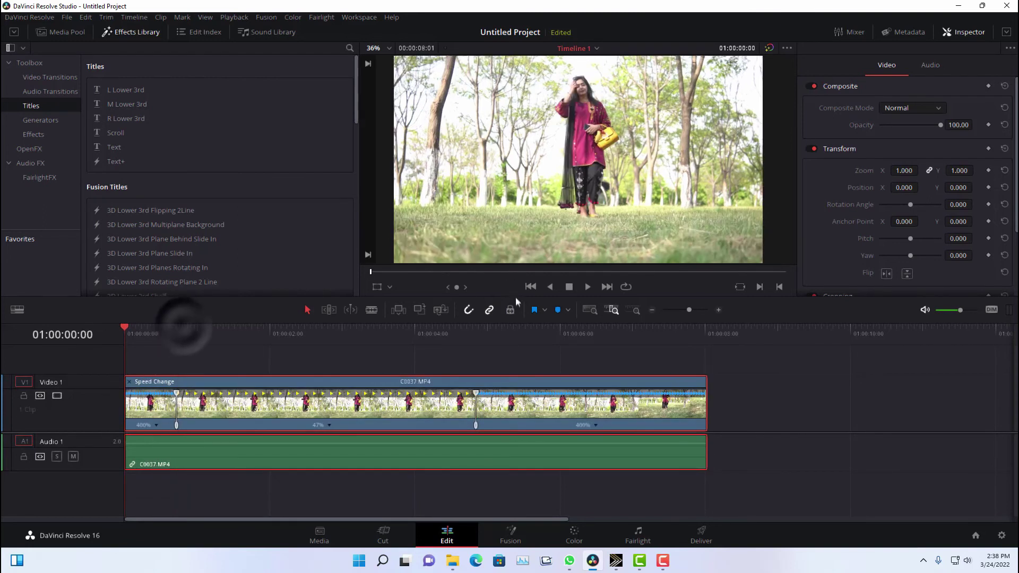
- Review the speed ramp, then set the slow middle section to 91%
click(588, 287)
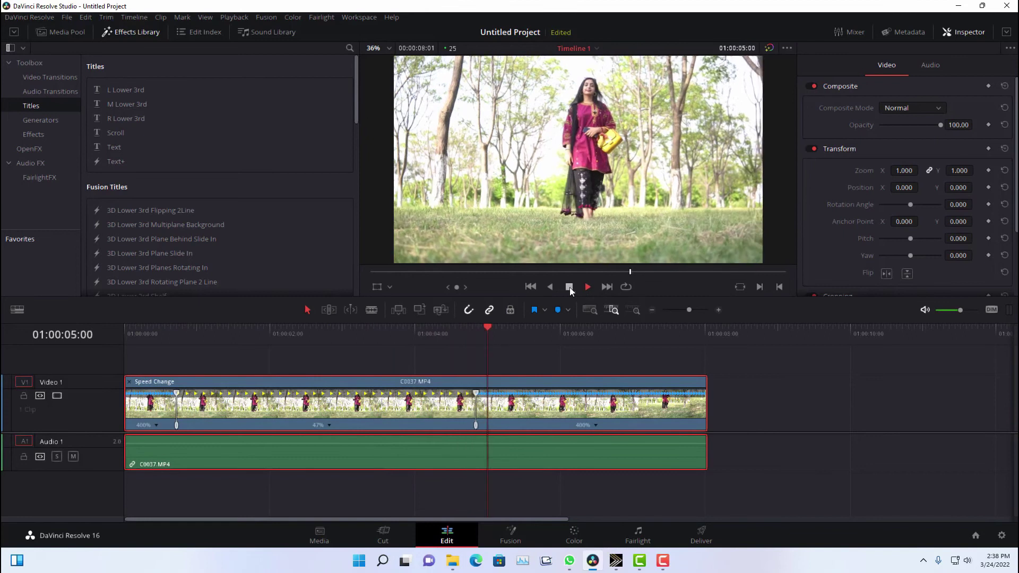
click(569, 286)
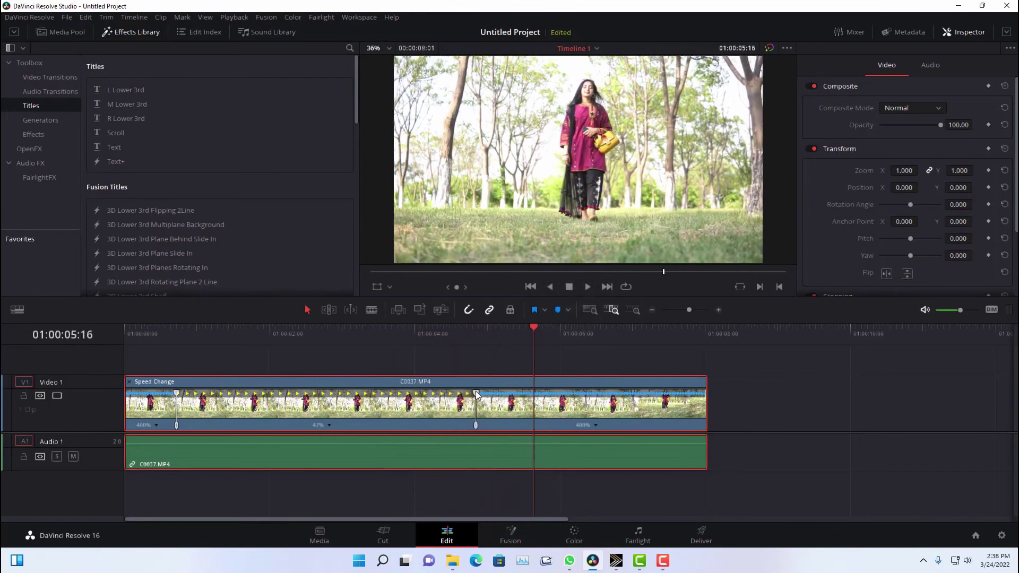
drag(476, 394, 306, 404)
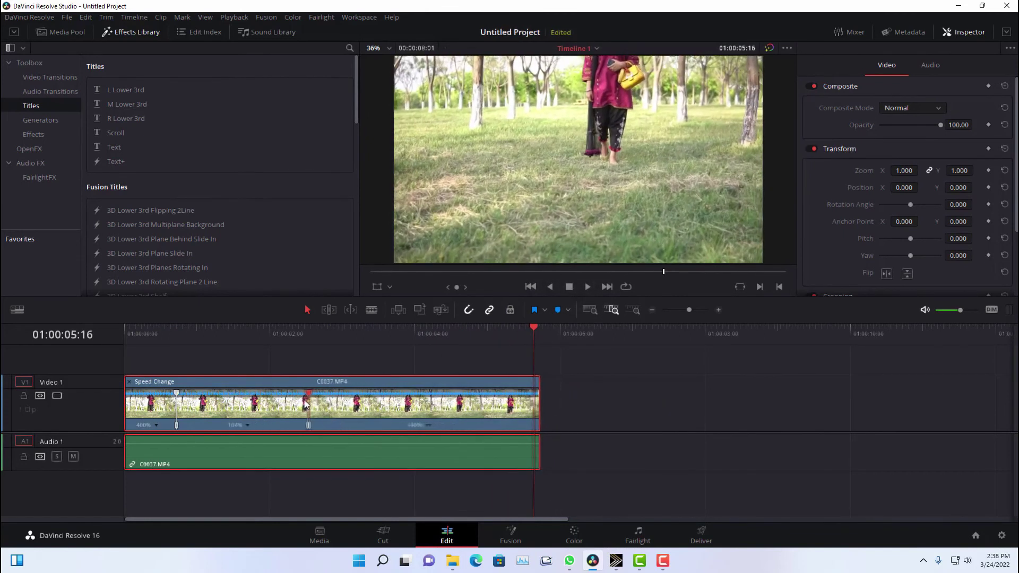
drag(306, 404, 329, 403)
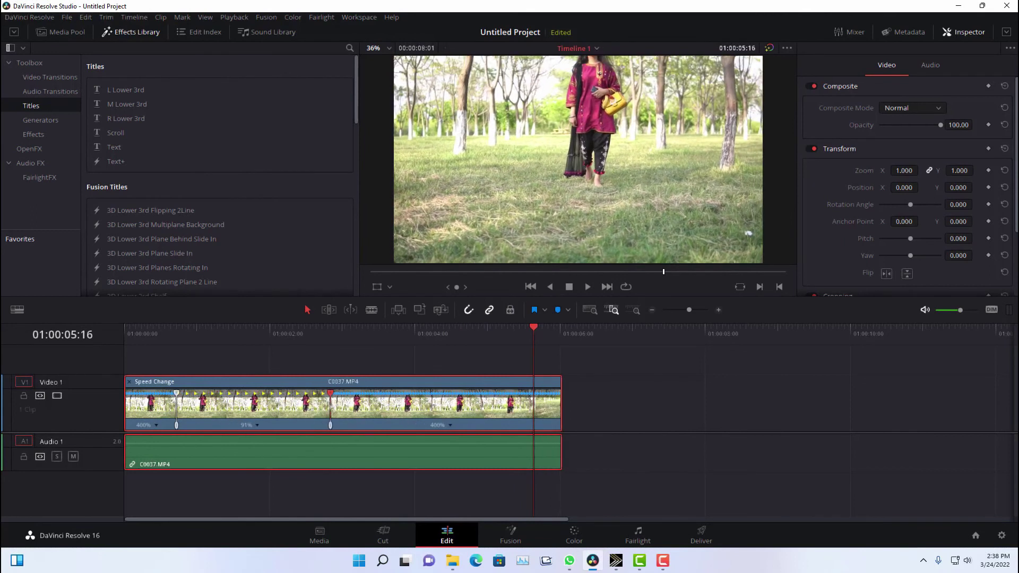
- Replay the 00:00:06:01 speed-ramped clip from the start
key(Home)
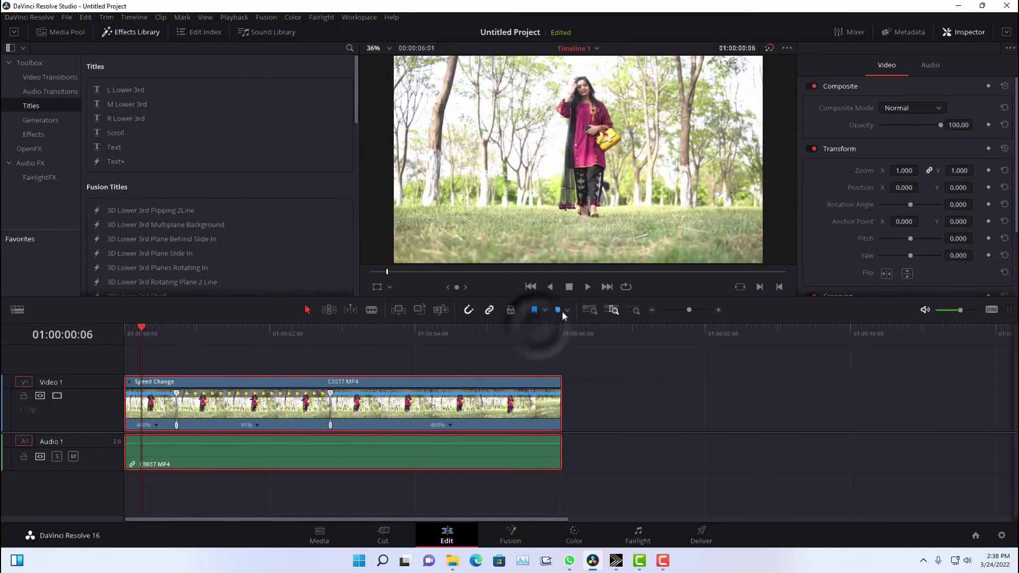
click(584, 287)
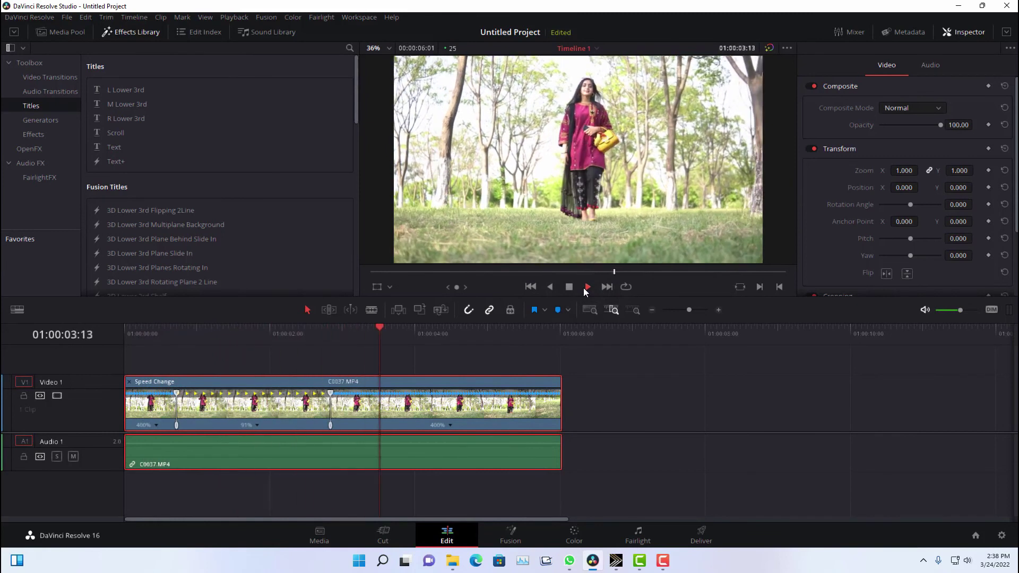
click(218, 343)
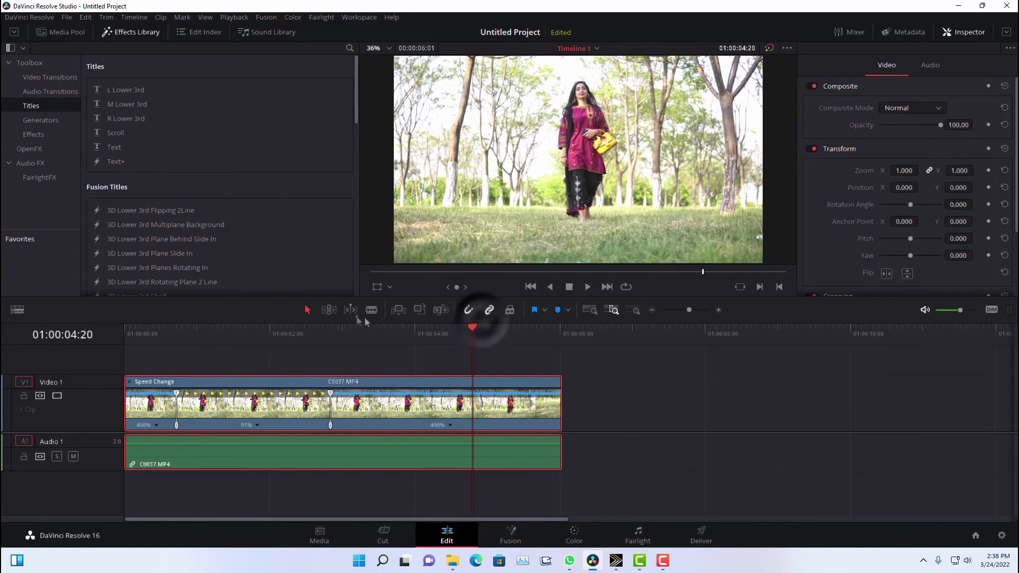
drag(476, 329, 75, 342)
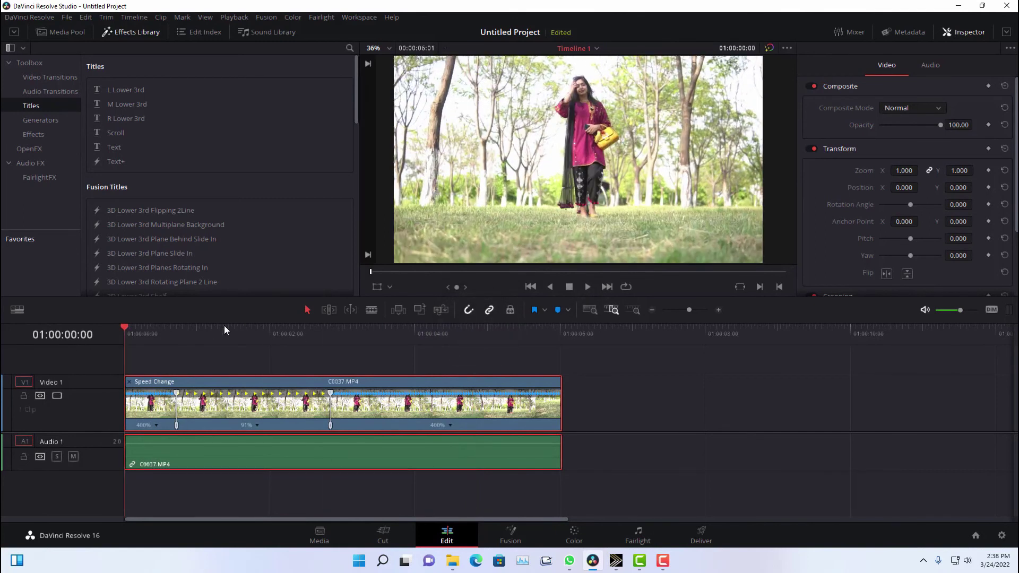
click(588, 289)
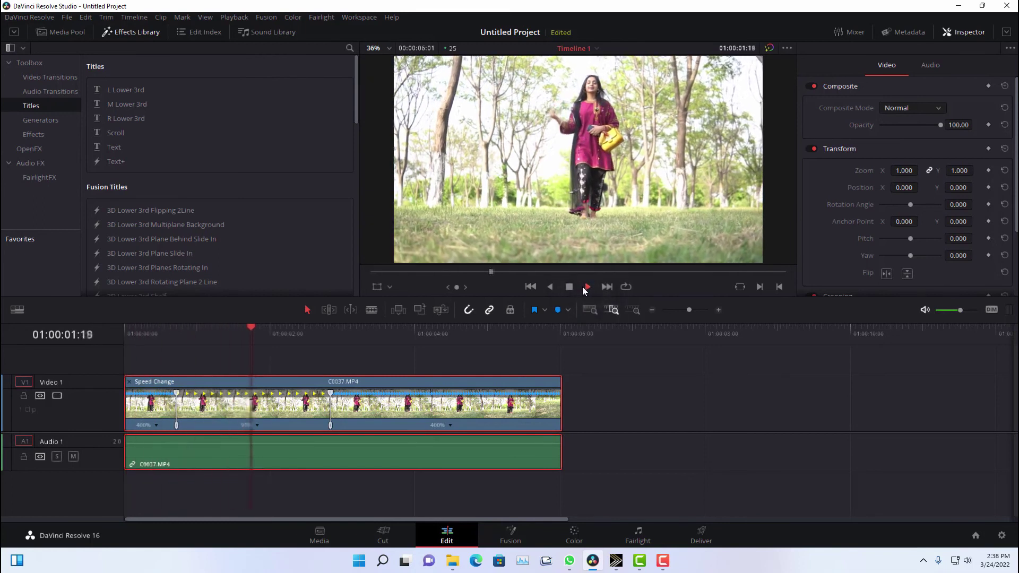
click(570, 289)
click(374, 329)
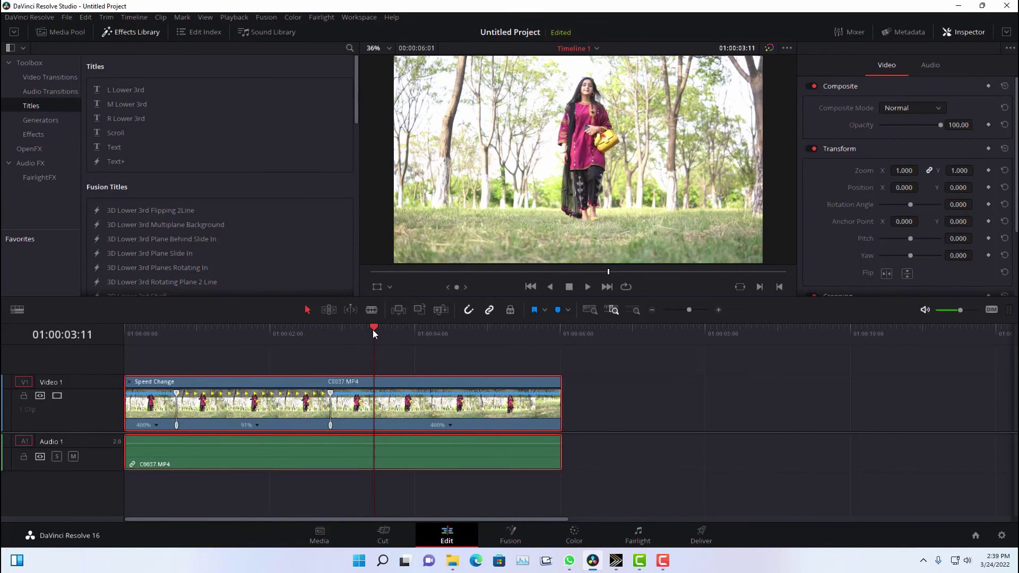